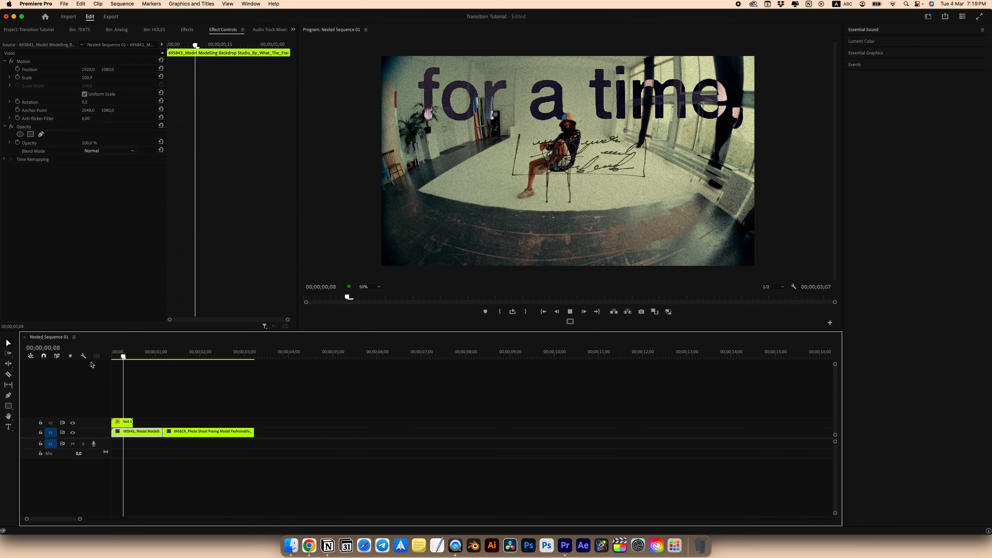
Place the Spray 20.mov texture above the cut between the two clips, set its blend mode to Difference, and preview it.
drag(143, 355, 158, 354)
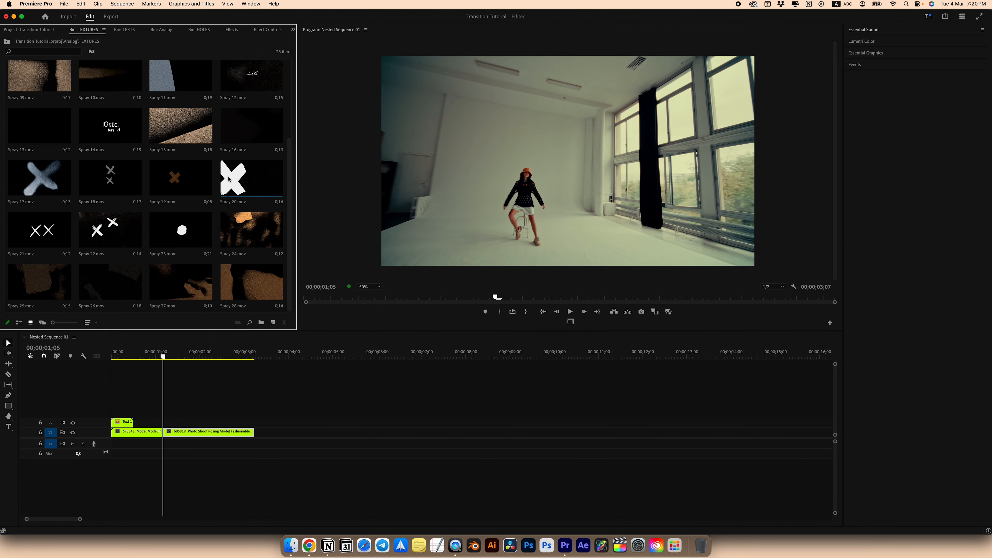
drag(252, 178, 158, 425)
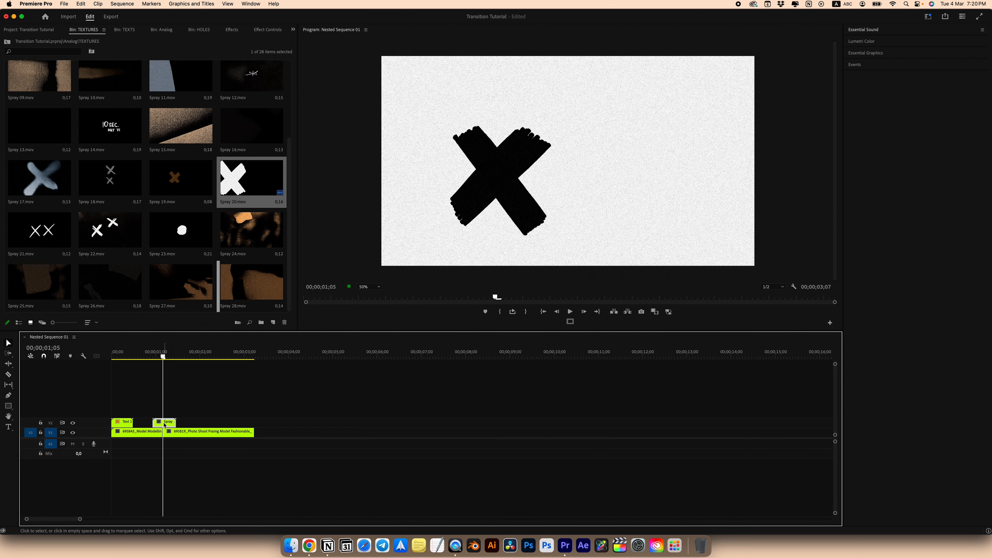
click(264, 31)
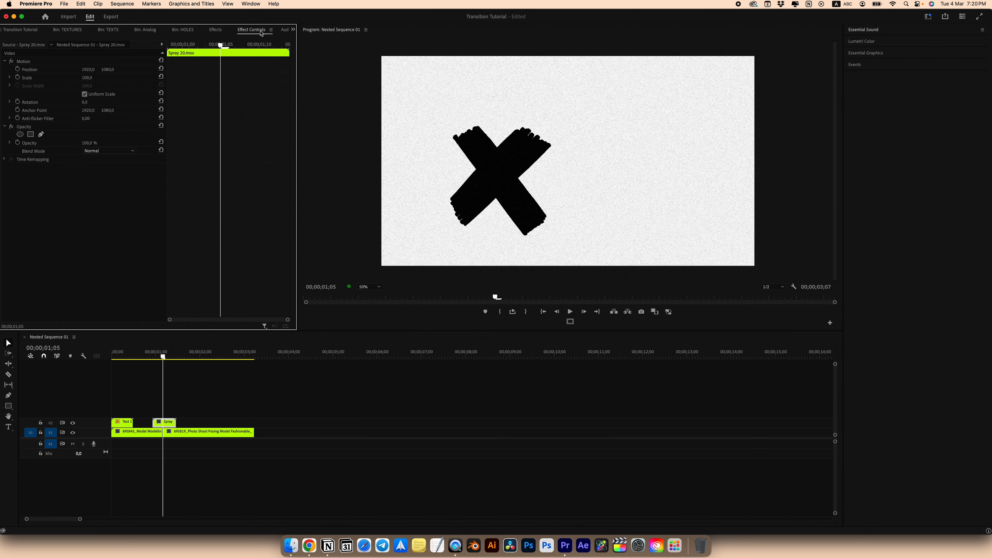
click(108, 152)
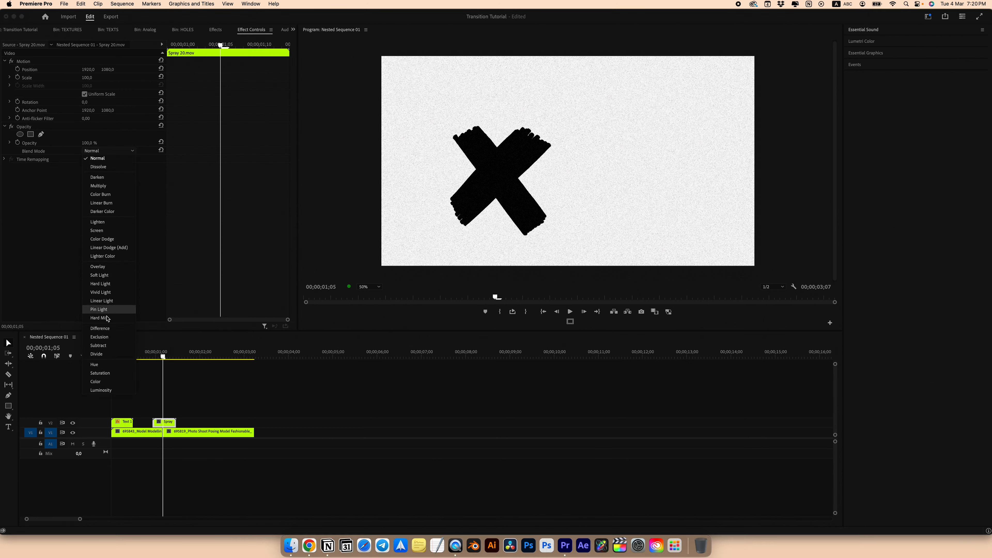
click(100, 328)
drag(179, 355, 113, 356)
key(space)
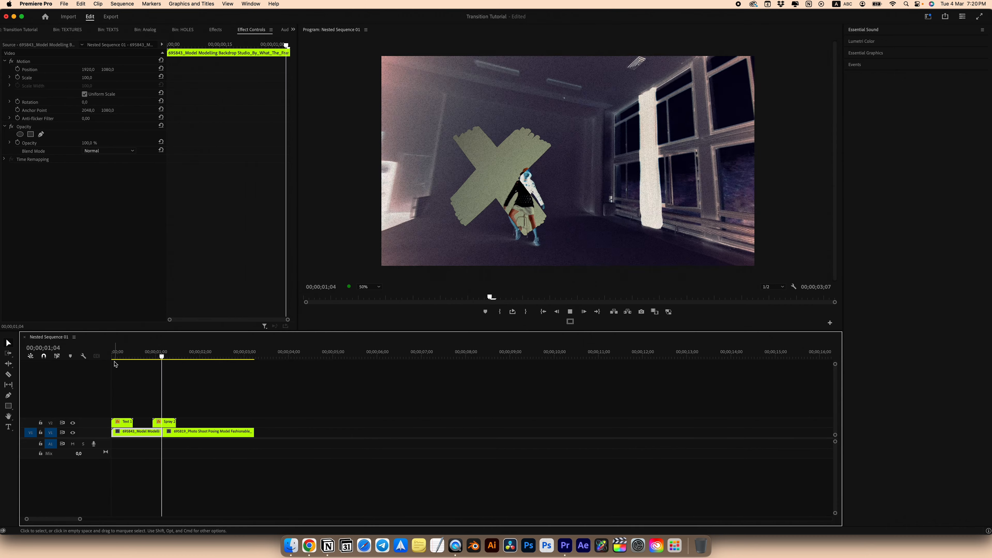
Place the Spray 24.mov texture above the cut on V2 with the Difference blend mode, and play back the transition.
click(164, 359)
mouse_move(163, 359)
mouse_down()
mouse_move(176, 363)
mouse_move(166, 359)
mouse_up()
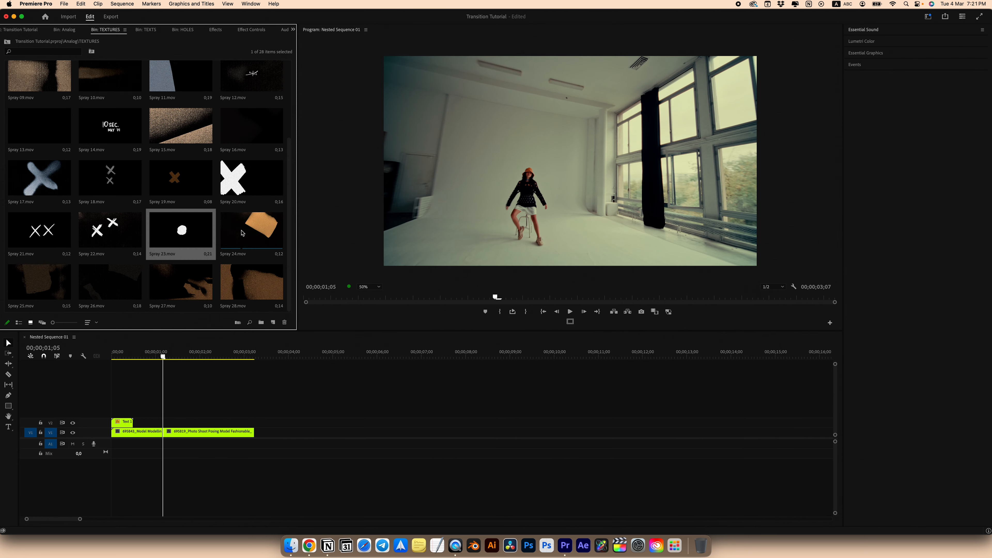
mouse_move(243, 233)
mouse_down()
mouse_move(161, 409)
mouse_move(165, 425)
mouse_up()
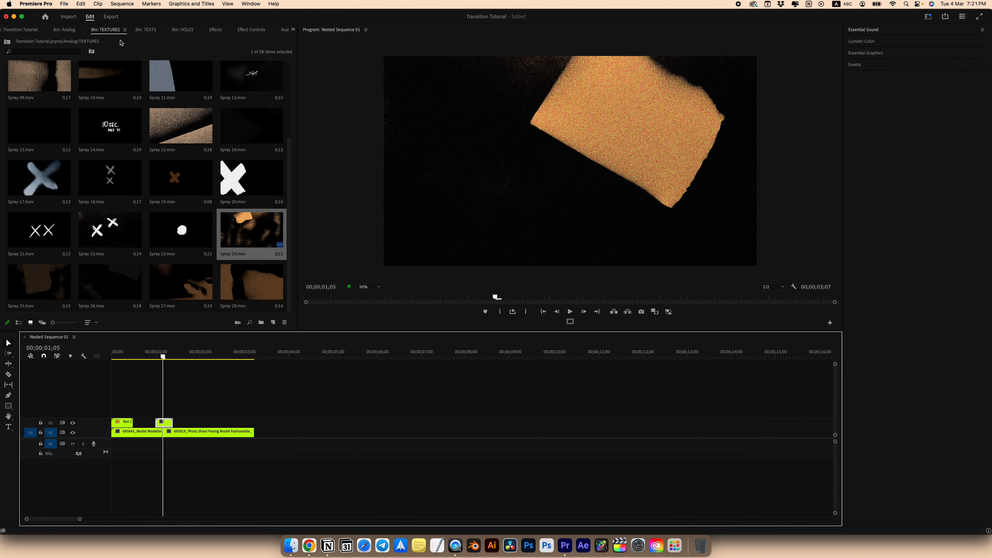
click(253, 30)
click(110, 151)
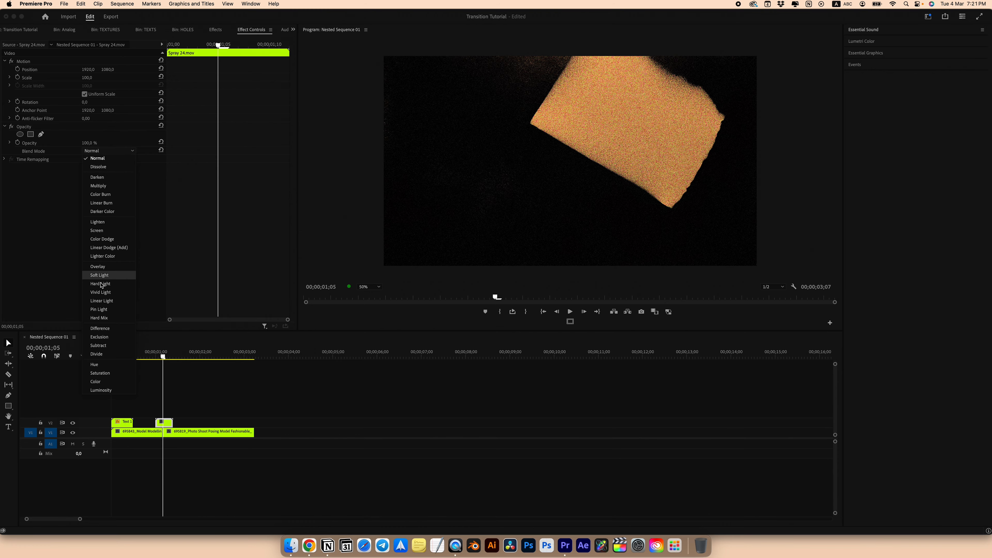
click(103, 331)
click(114, 356)
key(space)
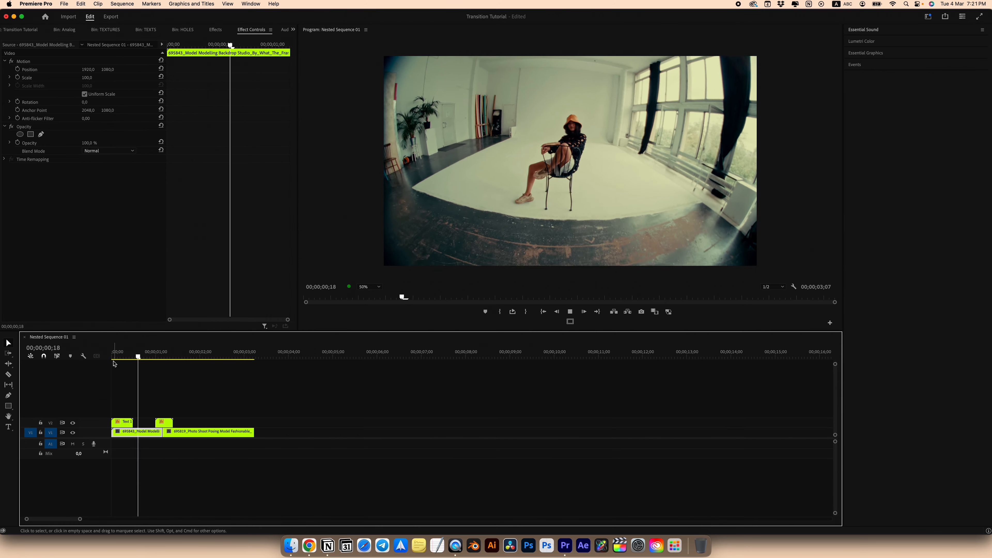
key(space)
drag(179, 360, 163, 360)
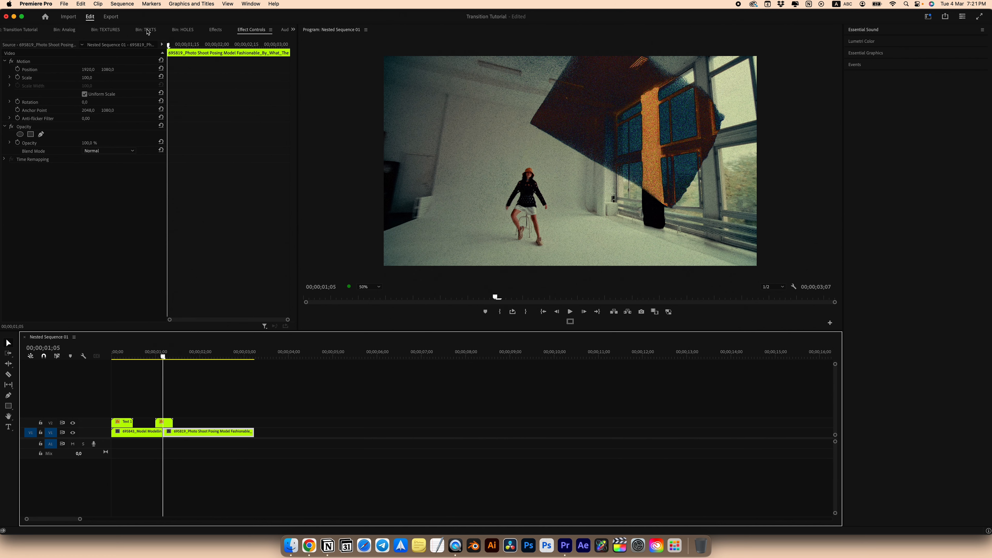
Add Text 09.mov on V3 from the start of the second clip, set its blend mode to Screen, and preview it.
click(182, 30)
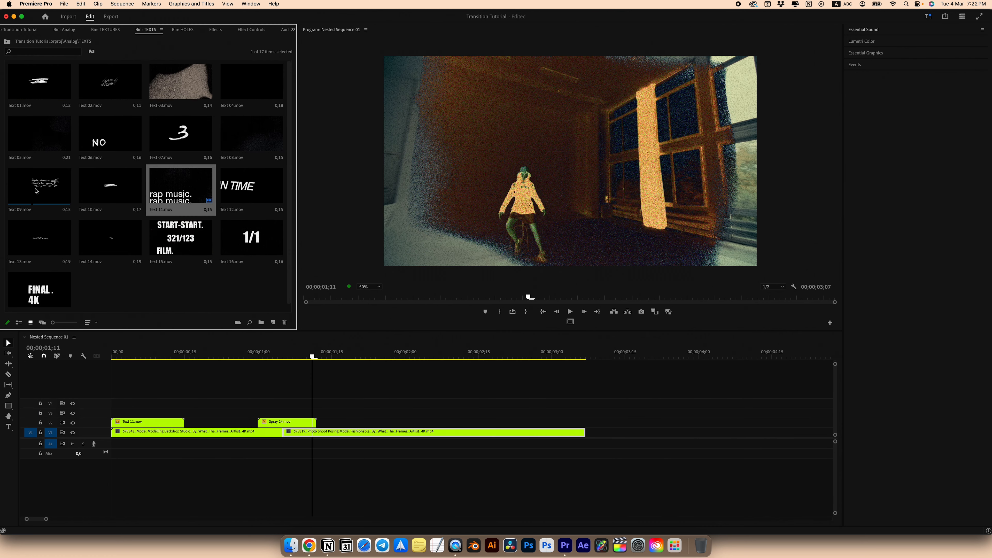
drag(36, 190, 319, 415)
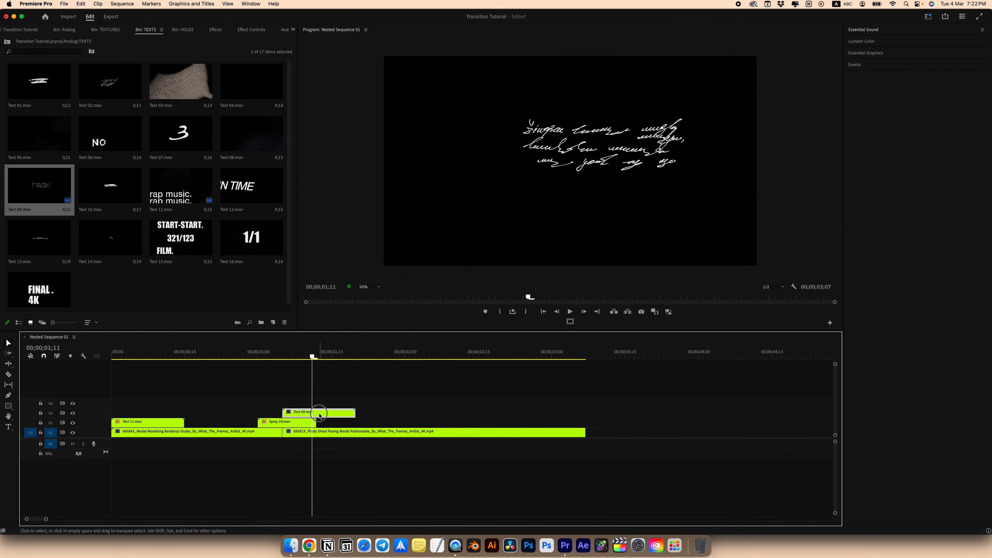
click(110, 28)
click(190, 30)
click(58, 32)
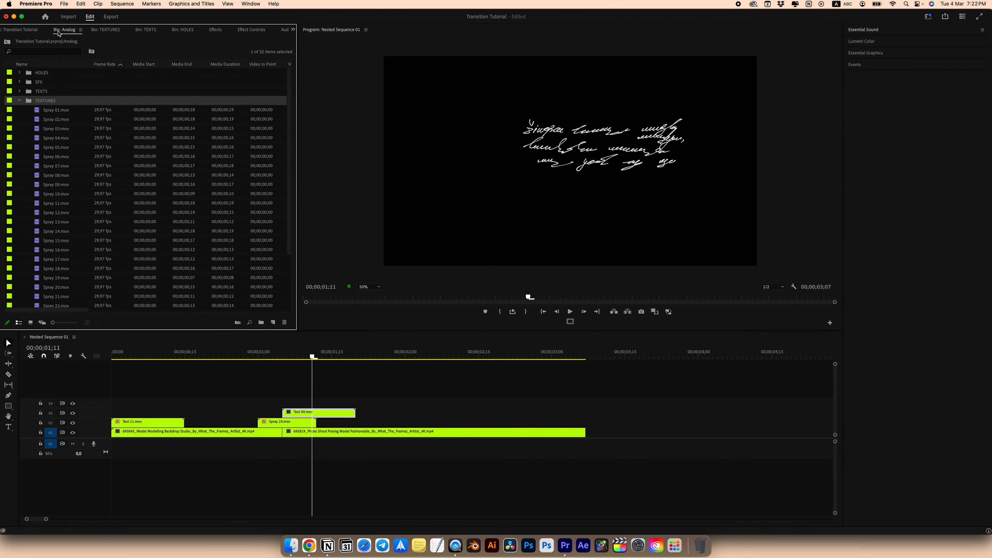
click(252, 30)
click(119, 149)
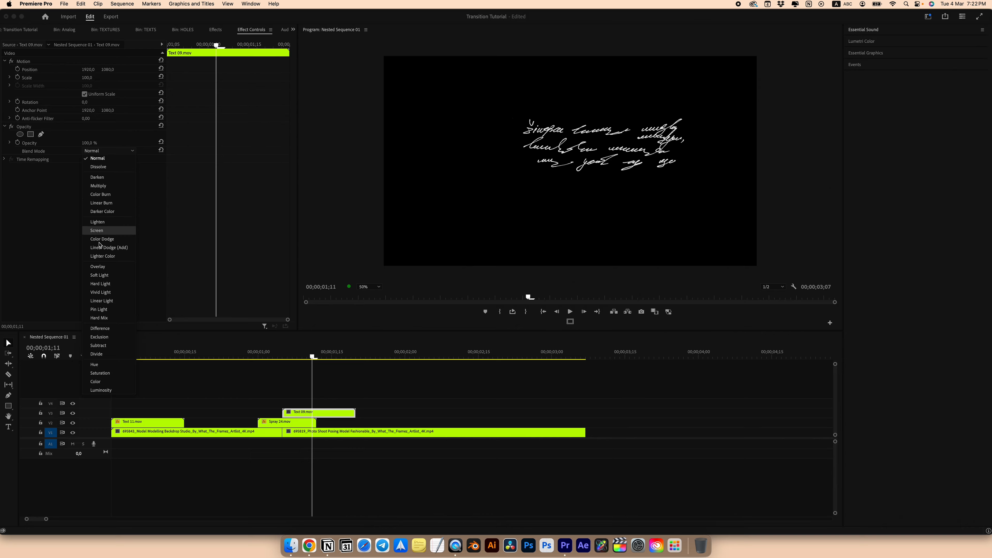
click(109, 230)
drag(312, 352, 58, 349)
key(space)
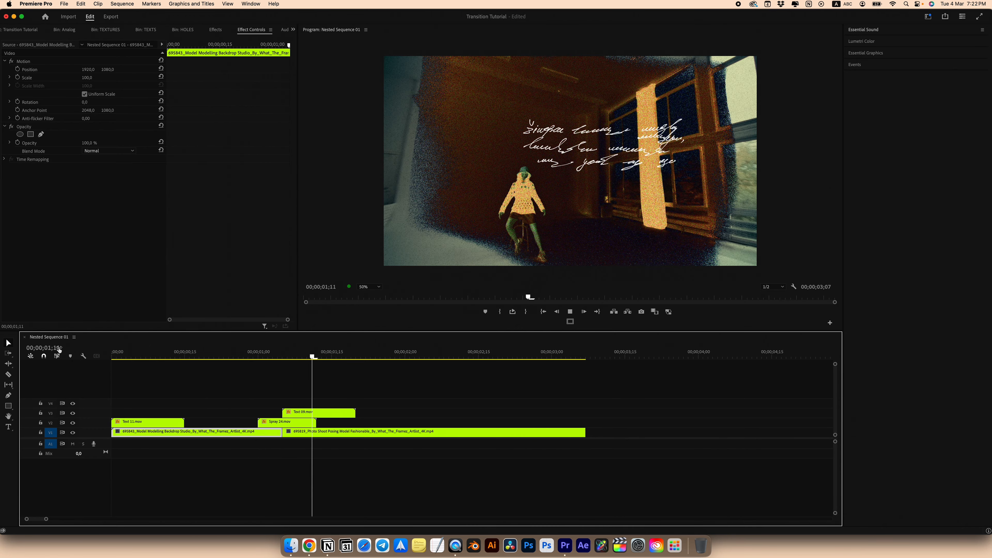
click(371, 353)
drag(370, 353, 341, 355)
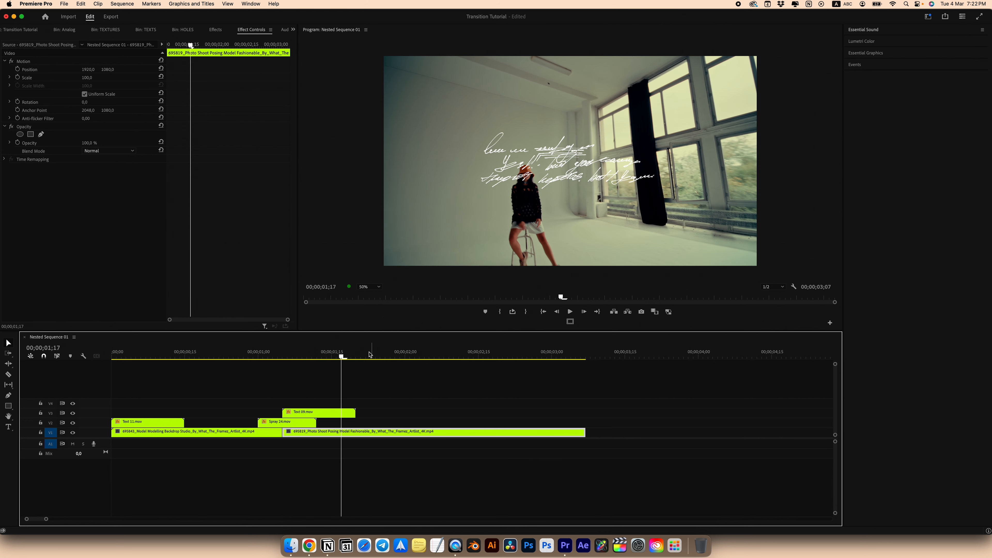
Place Hole 09.mov on V2 over the end of the second clip and set its blend mode to Difference.
drag(349, 356, 241, 360)
drag(40, 187, 569, 425)
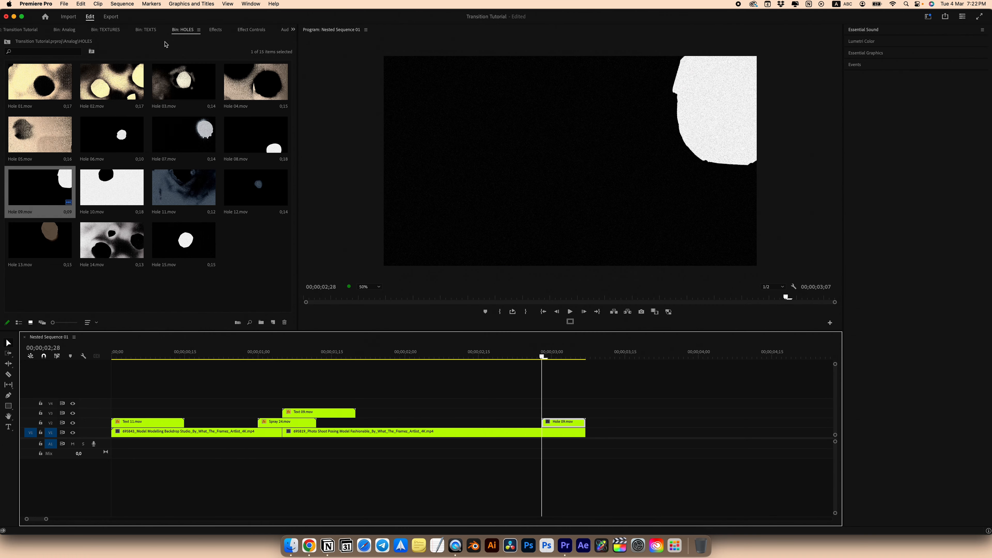
click(105, 29)
click(256, 31)
click(109, 150)
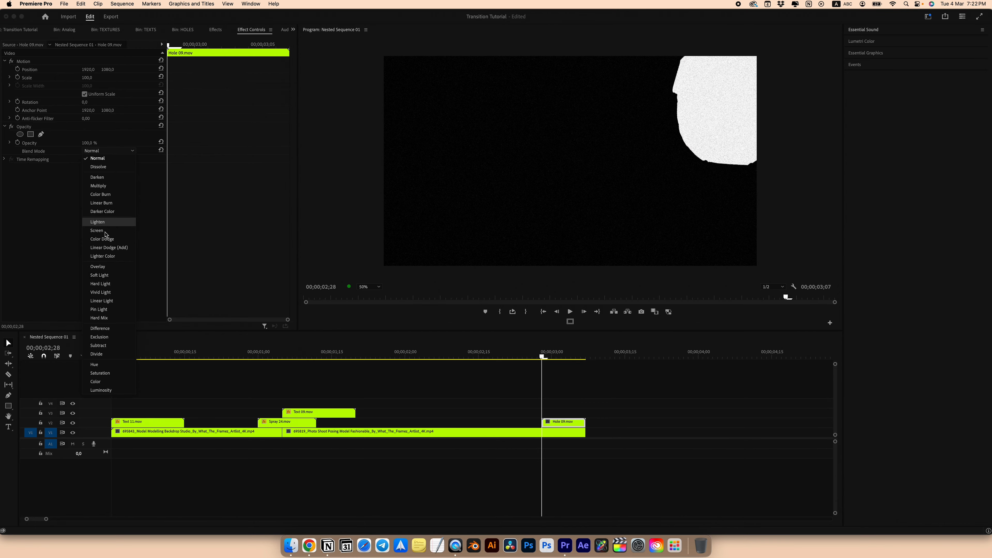
click(101, 331)
Enable loop playback and play the sequence to review all the overlays.
key(space)
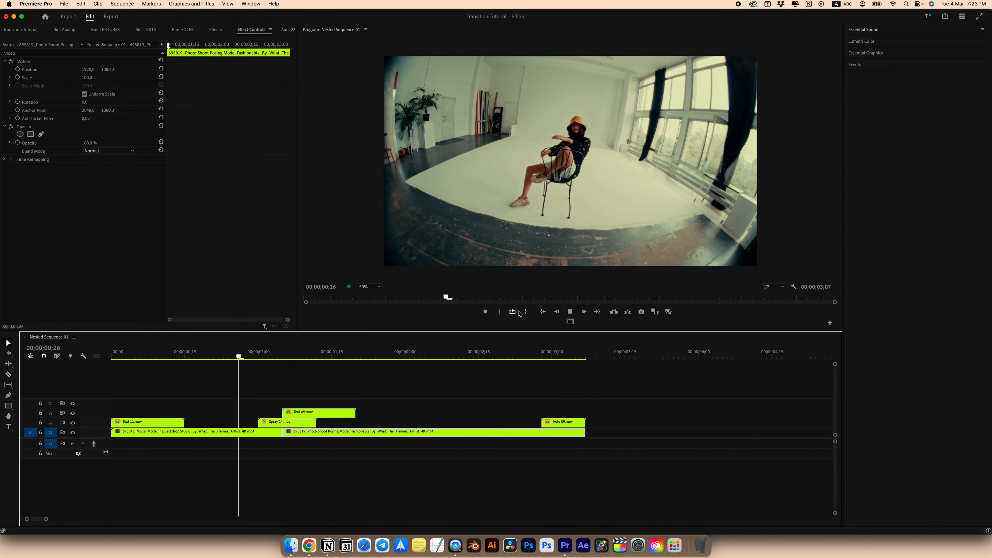
click(514, 312)
key(space)
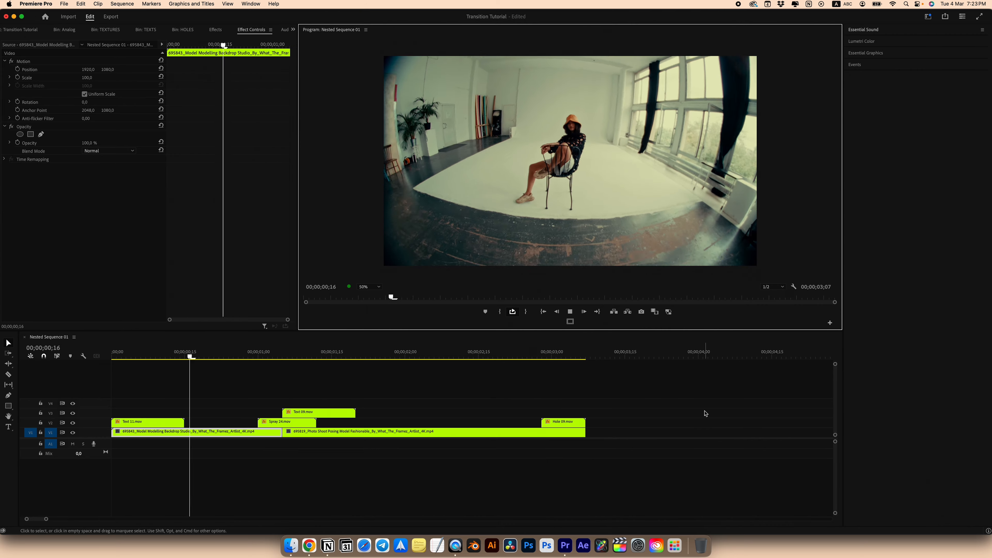
key(space)
drag(384, 351, 326, 351)
Open the SFX bin and place BONUS_vinyl_noise.wav on the first audio track.
click(78, 29)
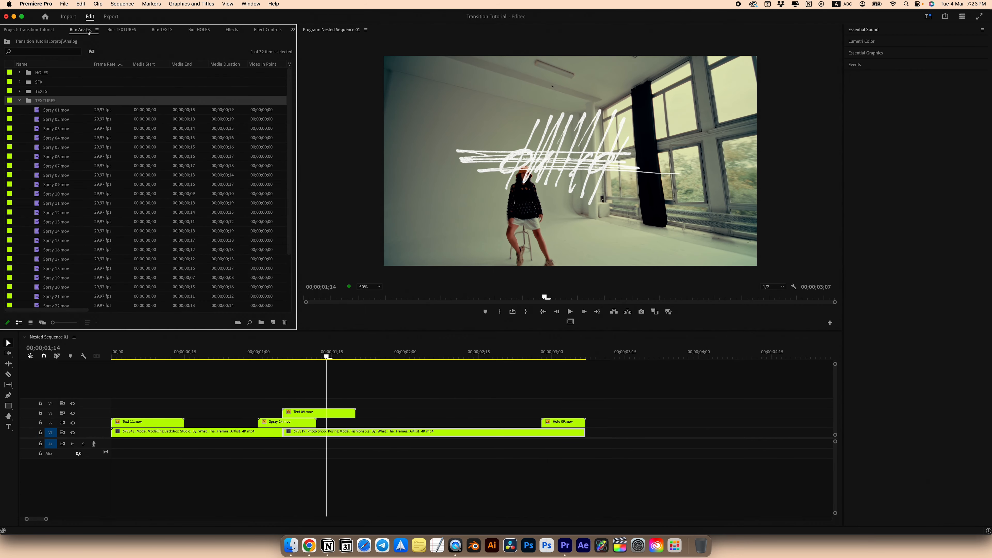
click(19, 101)
click(19, 82)
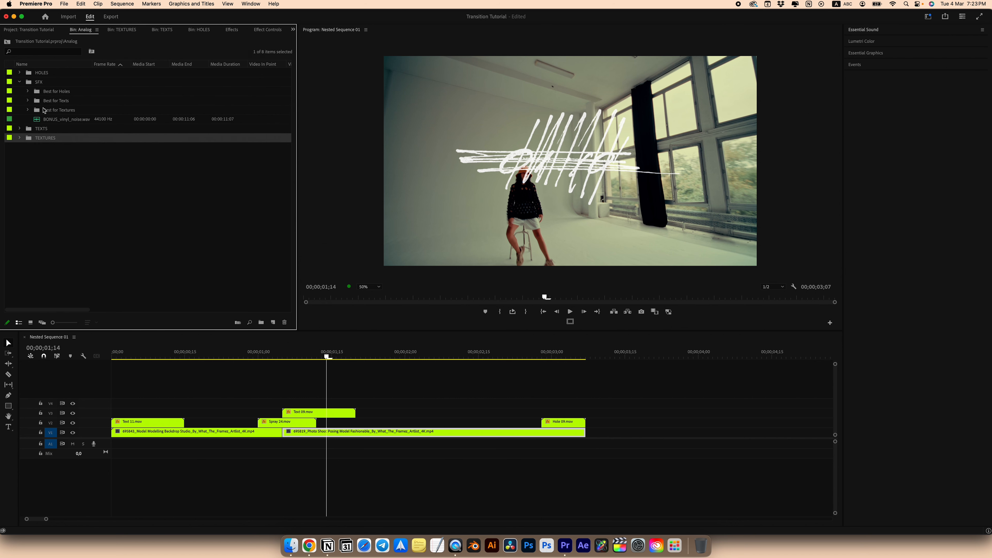
double_click(38, 81)
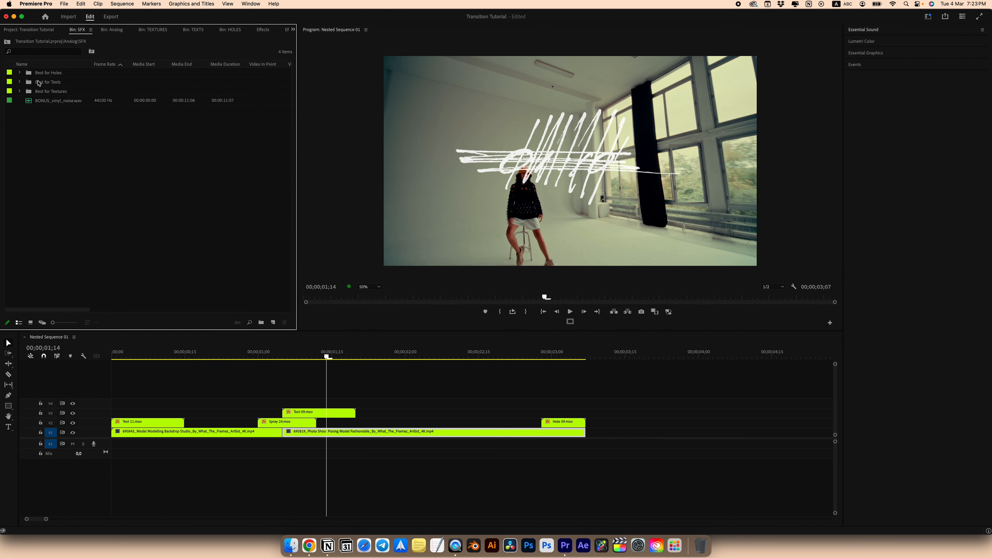
drag(56, 103, 230, 449)
Split the vinyl noise clip near the start of Hole 09.mov and delete the part before the split.
drag(313, 351, 258, 352)
click(540, 445)
key(v)
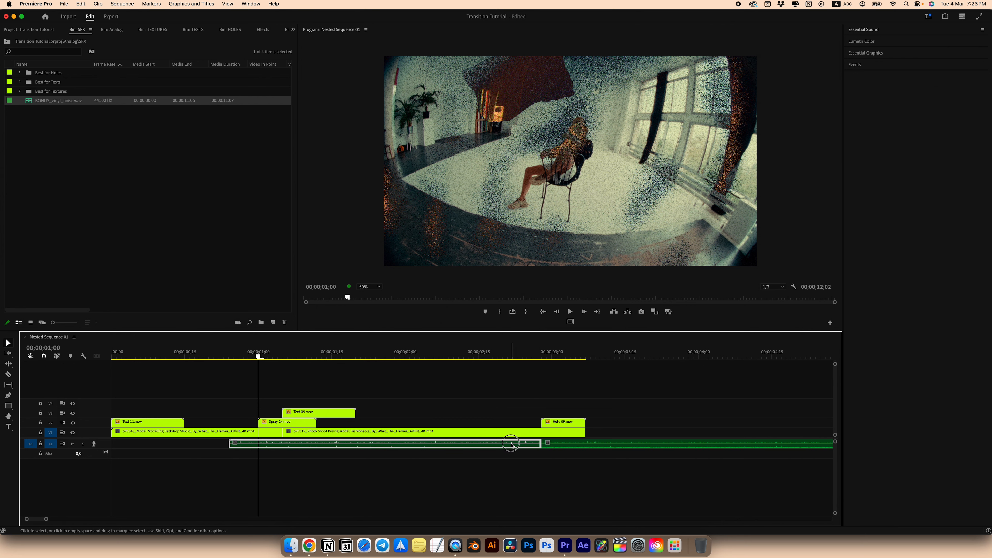
key(Delete)
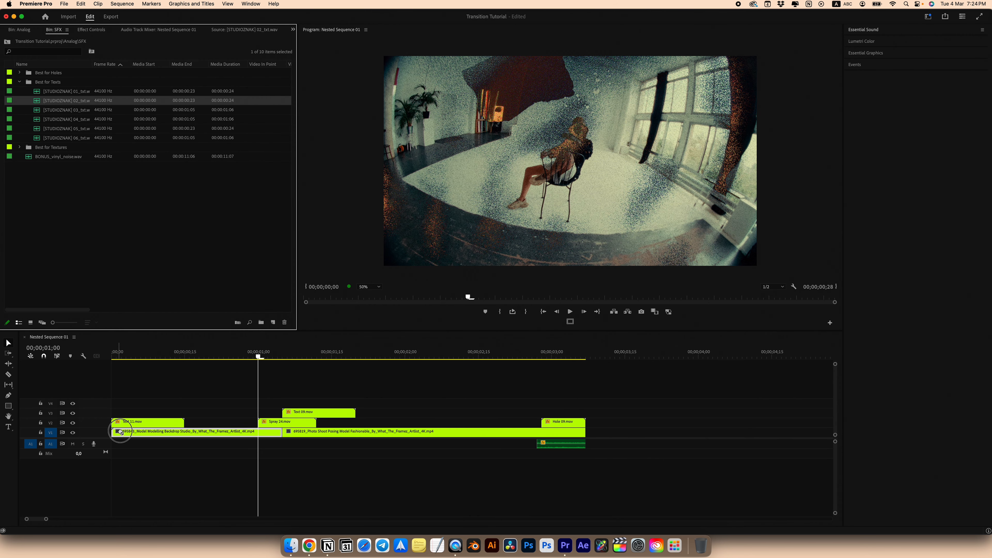
Place the [STUDIOZNAK] 02_txt sound at the sequence start on A1 and copy the vinyl noise beneath it on A2.
drag(121, 431, 110, 448)
drag(550, 444, 179, 454)
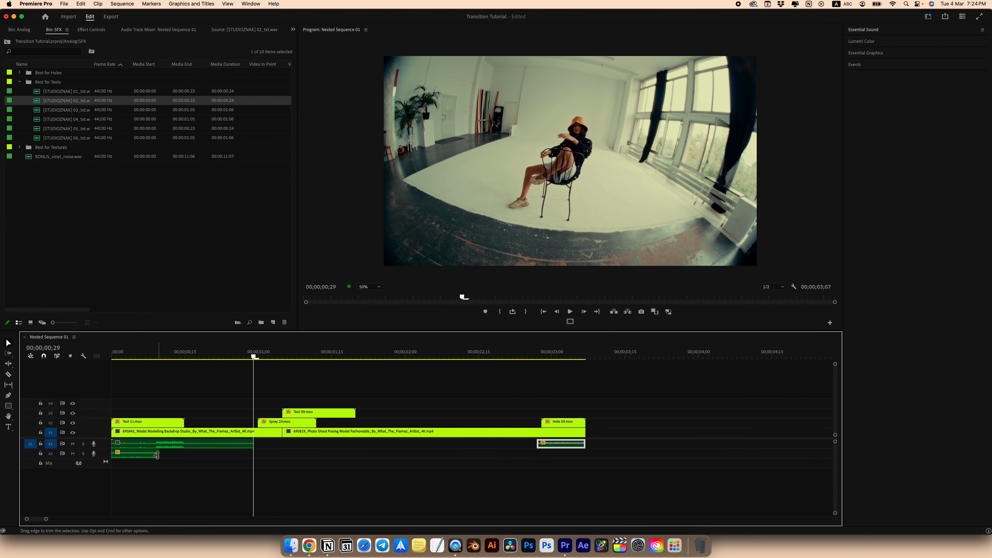
click(149, 456)
Set the volume level of the copied vinyl noise on A2 to 5.0 and play the sequence from the start.
click(91, 30)
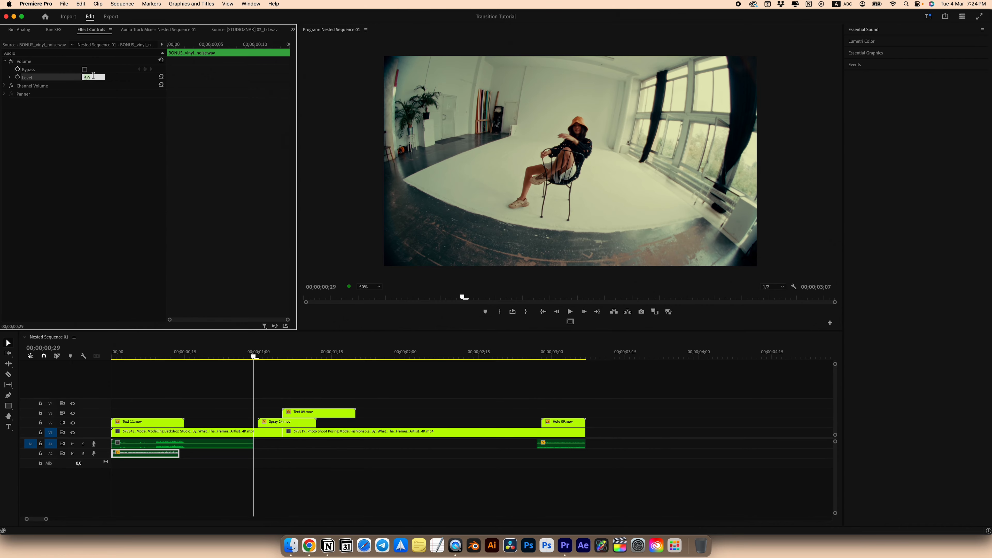
click(53, 359)
key(Home)
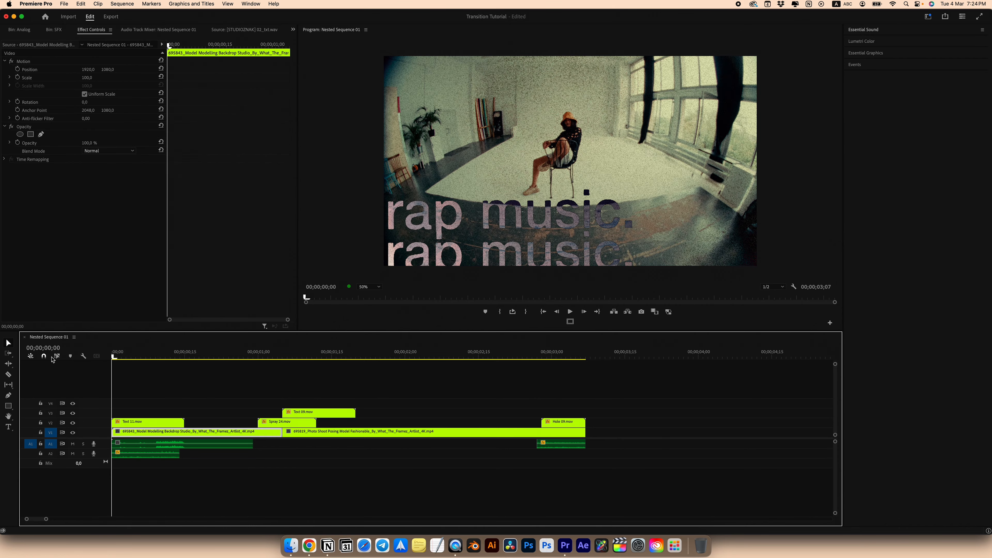
key(space)
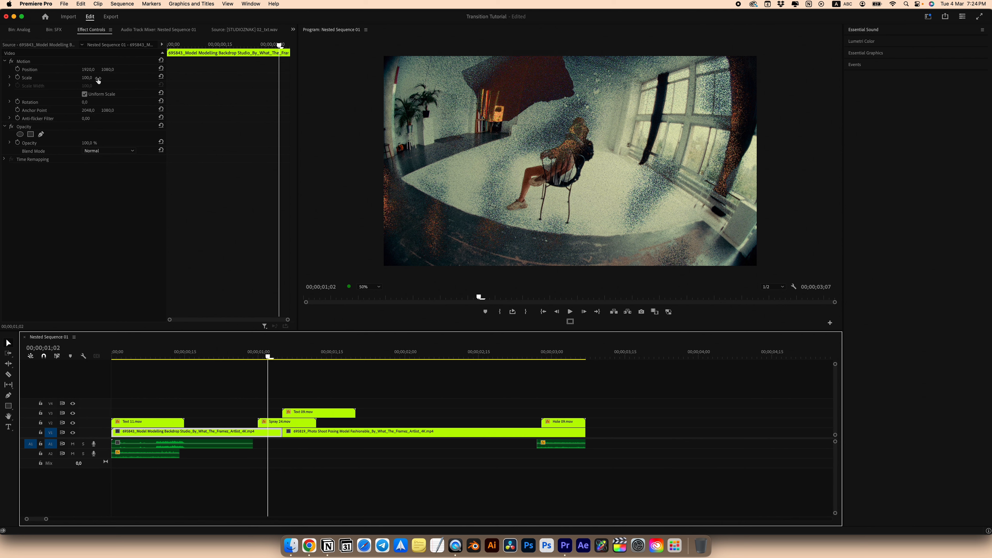
Place the [STUDIOZNAK] 05_text sound from Best for Textures on A2 under Spray 24.mov and play back the sequence.
click(53, 30)
drag(71, 138, 98, 171)
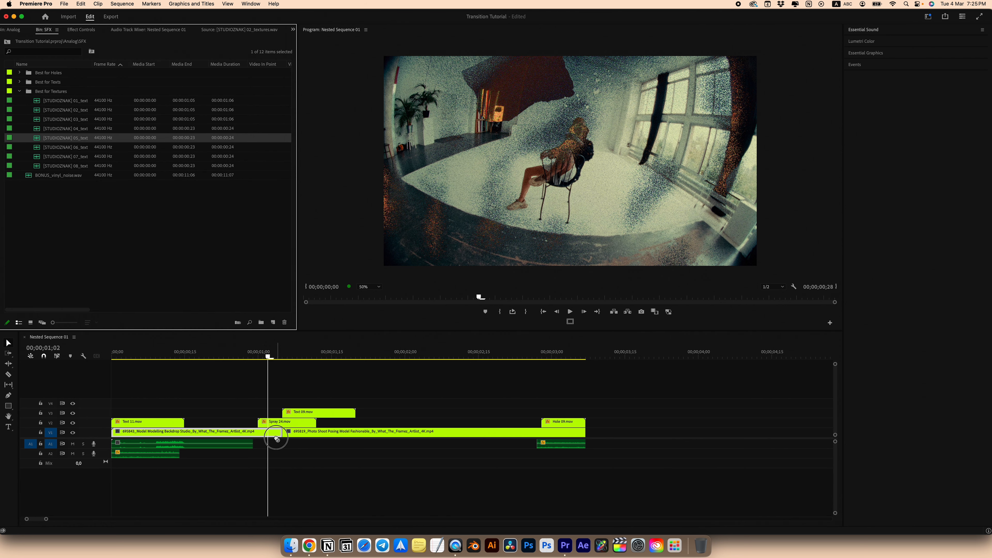
drag(276, 439, 251, 452)
click(285, 456)
drag(262, 357, 46, 371)
key(space)
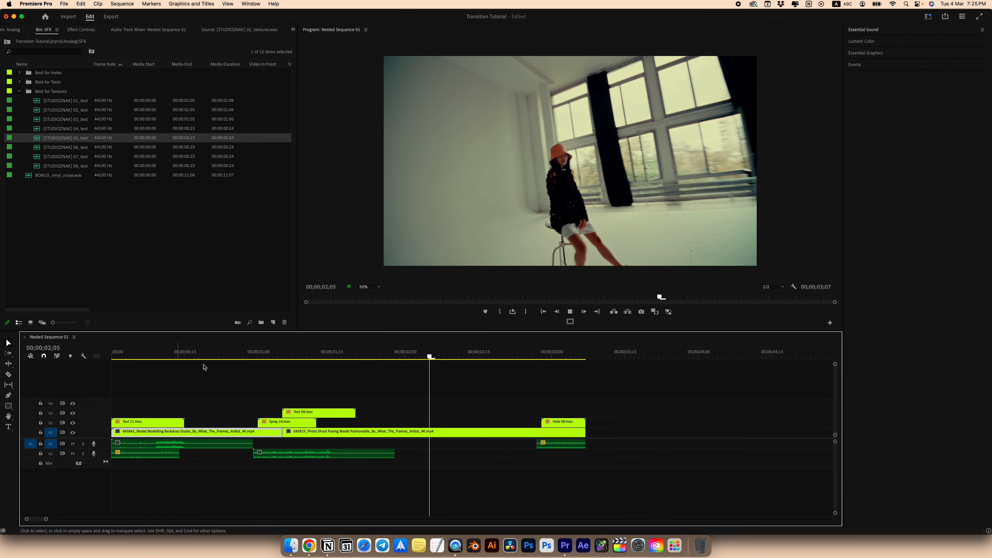
Copy the vinyl noise clip to A1 under Text 09.mov and apply the Highpass effect with a 1373.5 Hz cutoff.
drag(358, 357, 293, 357)
drag(121, 454, 301, 448)
key(shift+7)
text(high)
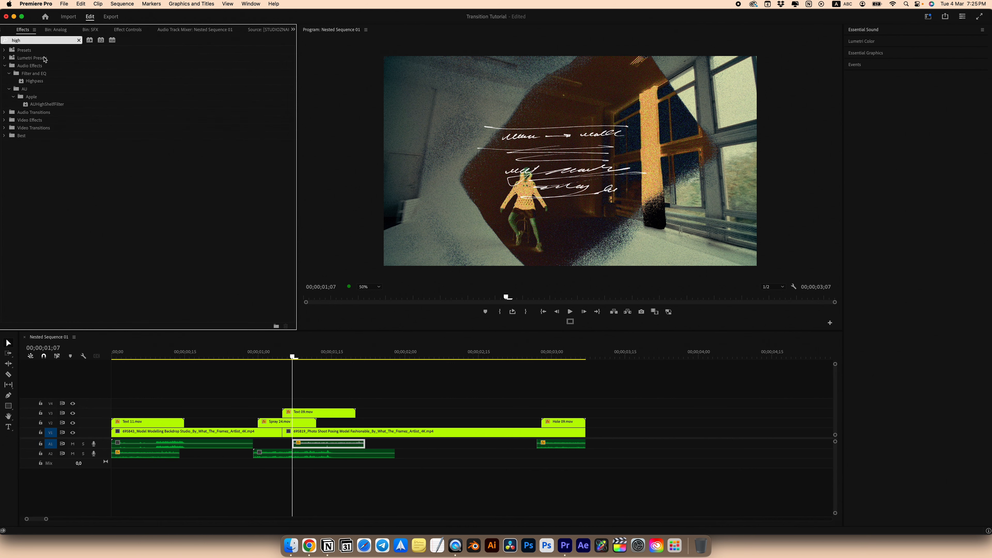
click(42, 81)
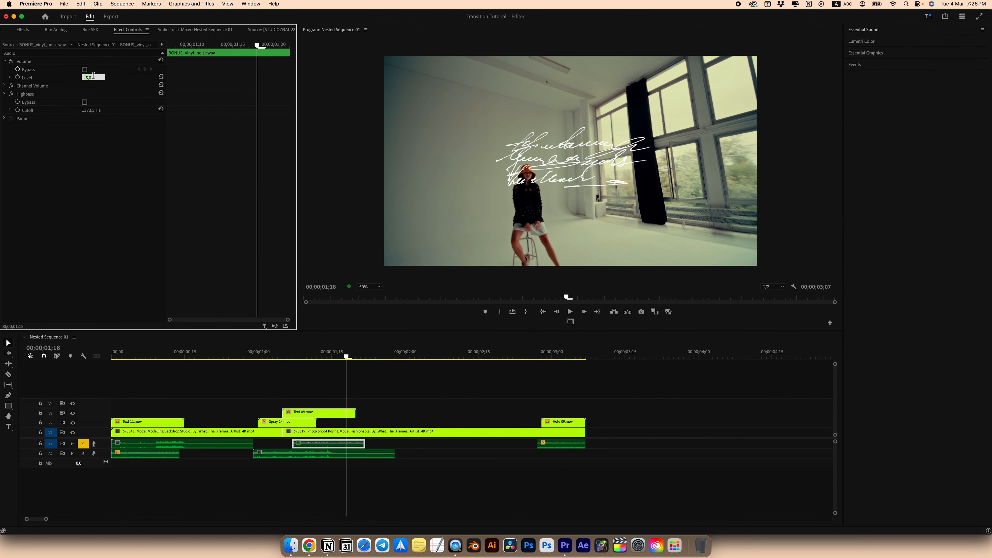
Play back the sequence to check the filtered vinyl noise with the overlays.
drag(344, 365, 287, 356)
key(space)
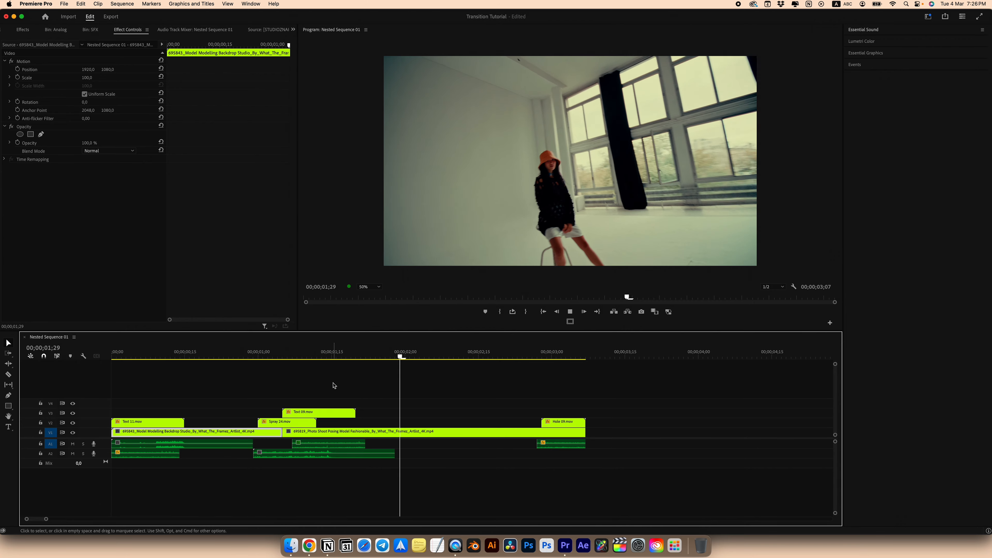
drag(573, 359, 112, 370)
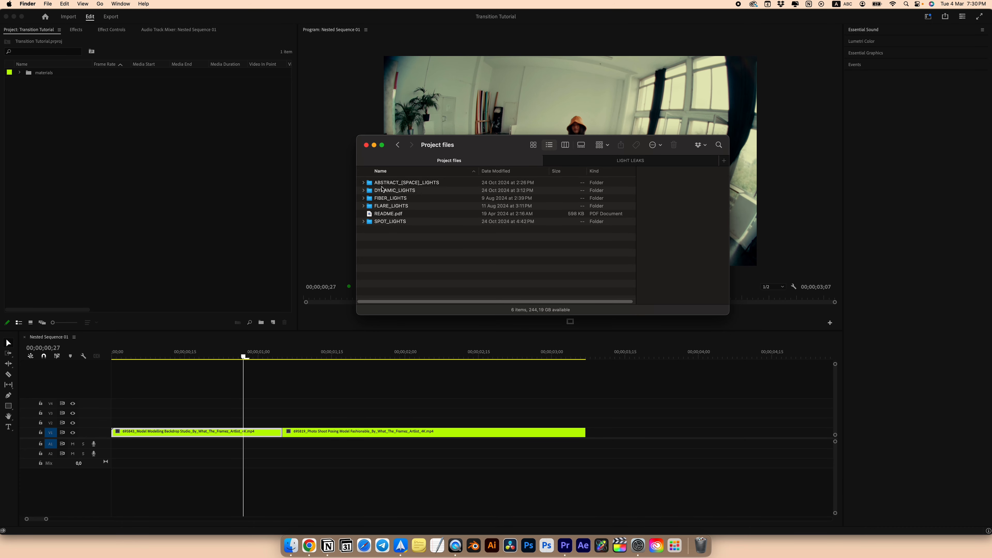
Browse the light overlay folders and preview the clips in FIBER_LIGHTS from Fiber_light_01.mov to Fiber_light_05.mov.
click(629, 161)
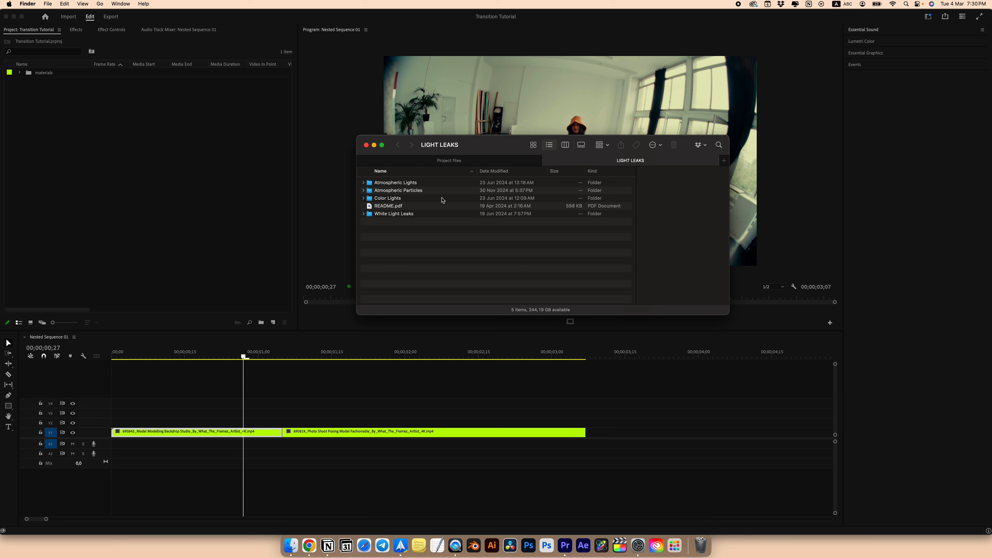
click(363, 198)
key(ctrl+shift+Tab)
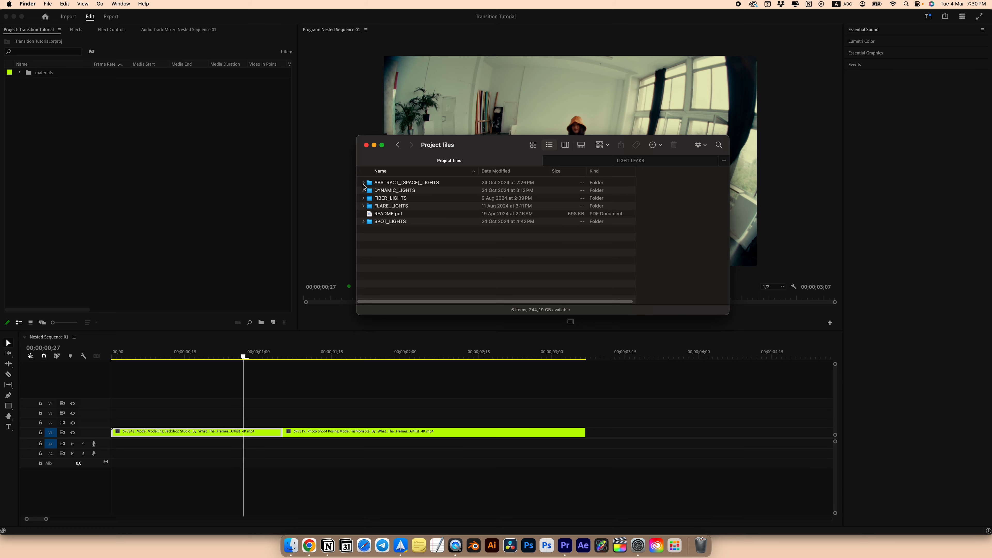
click(363, 198)
click(389, 207)
key(space)
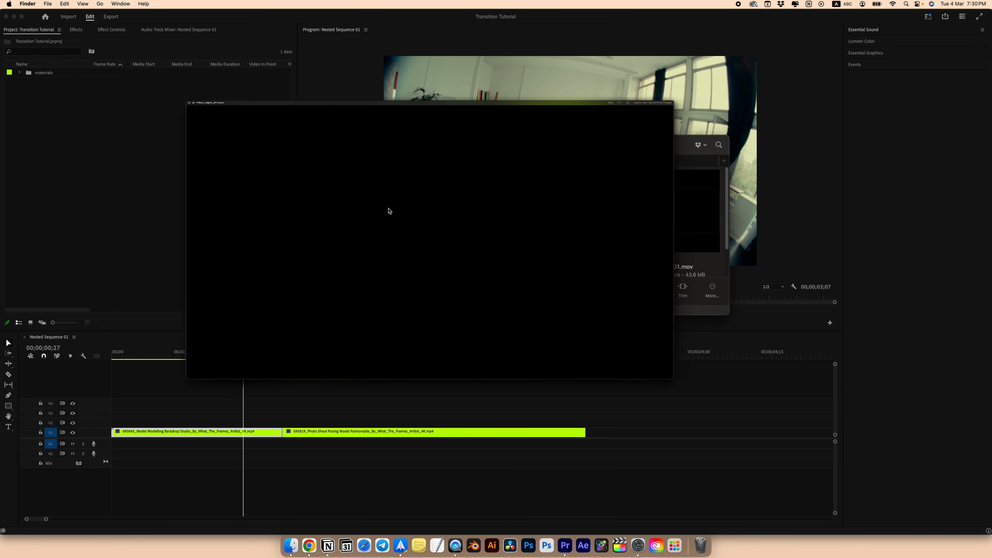
key(Down)
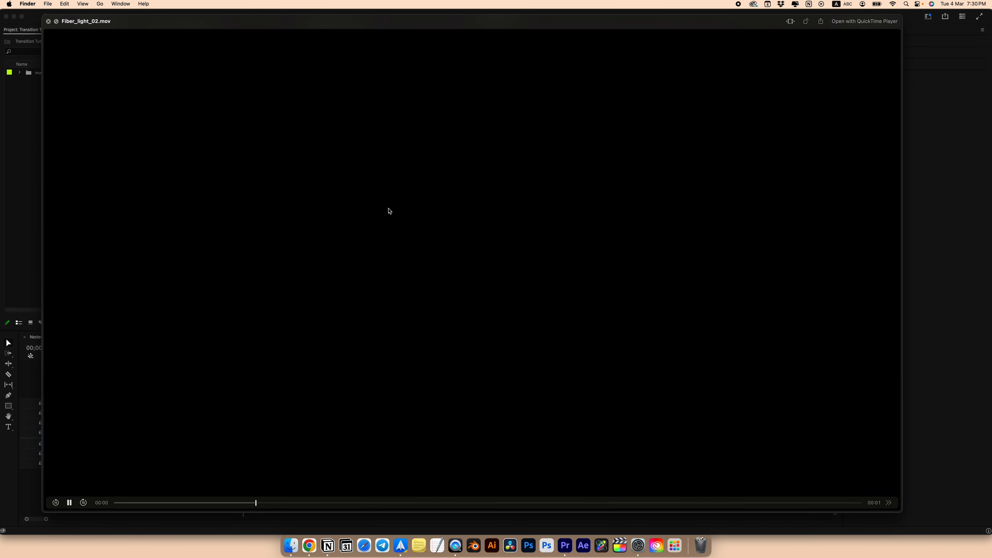
key(Down)
key(Down)
key(Down)
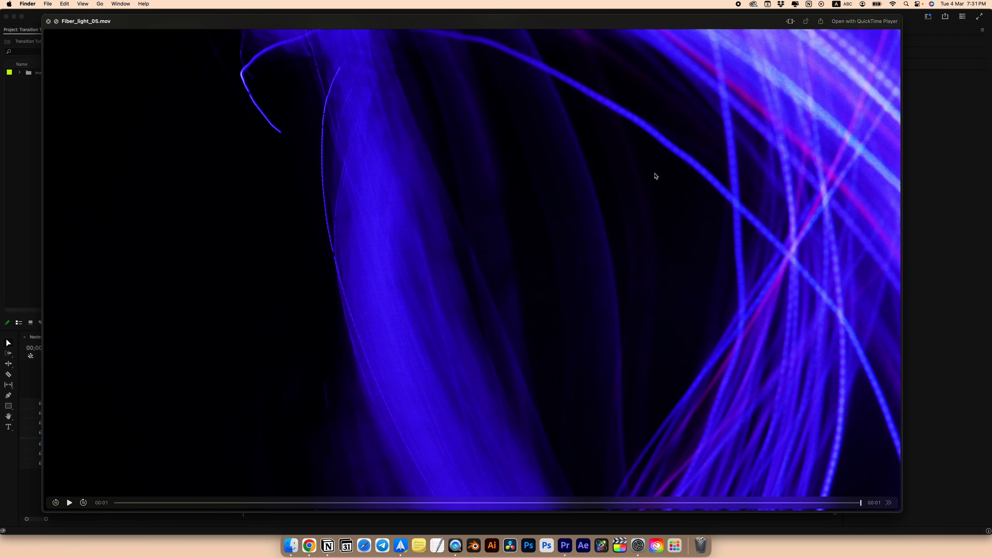
Preview the following fiber light clips from Fiber_light_06.mov to Fiber_light_10.mov.
key(space)
key(Down)
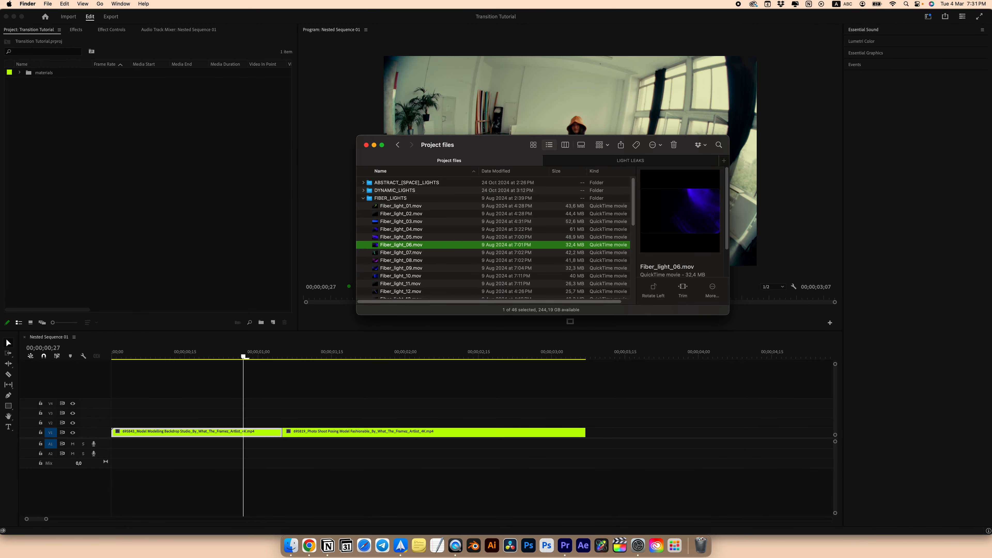
key(space)
key(Down)
key(Down)
key(Down)
key(Down)
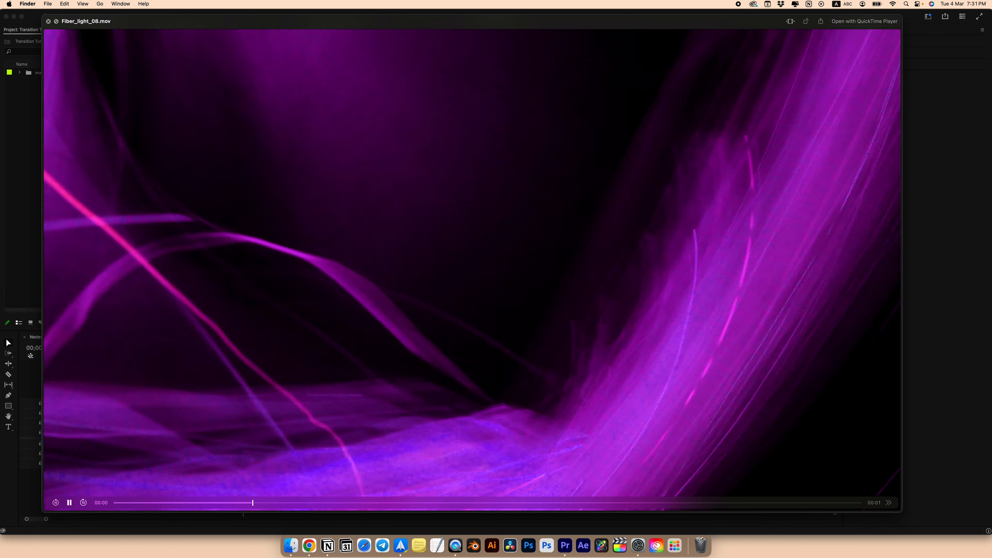
key(space)
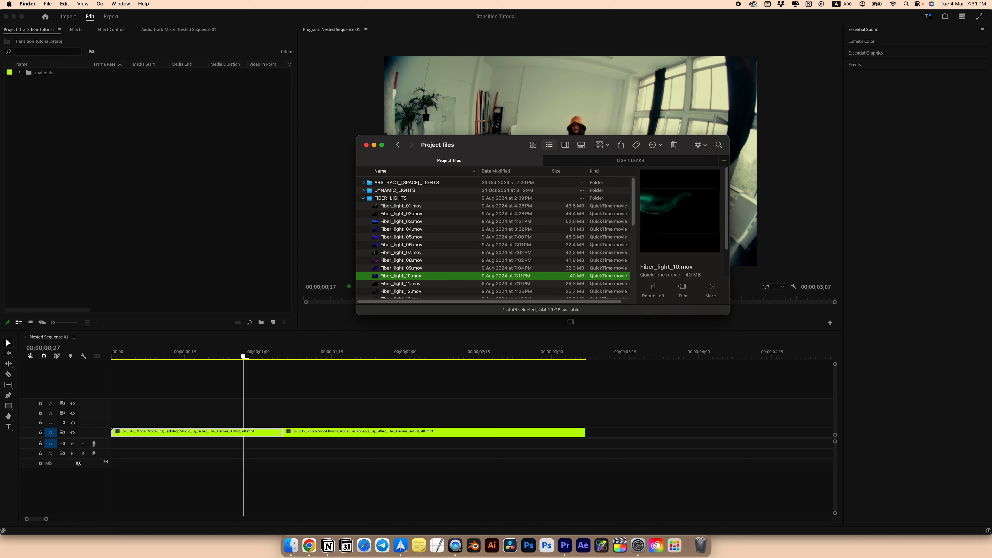
Preview the clips in the Atmospheric Lights folder of LIGHT LEAKS, starting with Atmospheric Light 02.mov.
key(ctrl+Tab)
click(363, 183)
click(415, 197)
key(space)
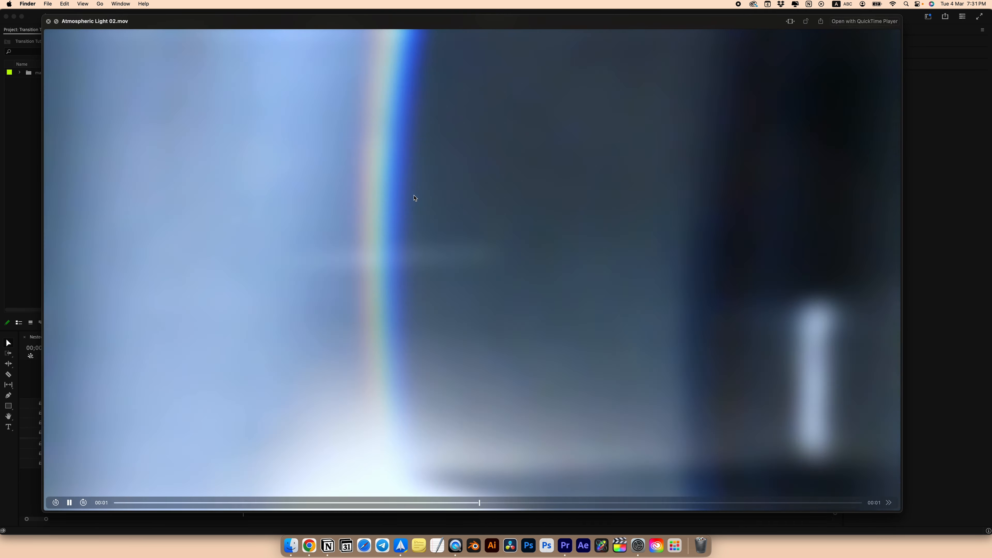
key(Down)
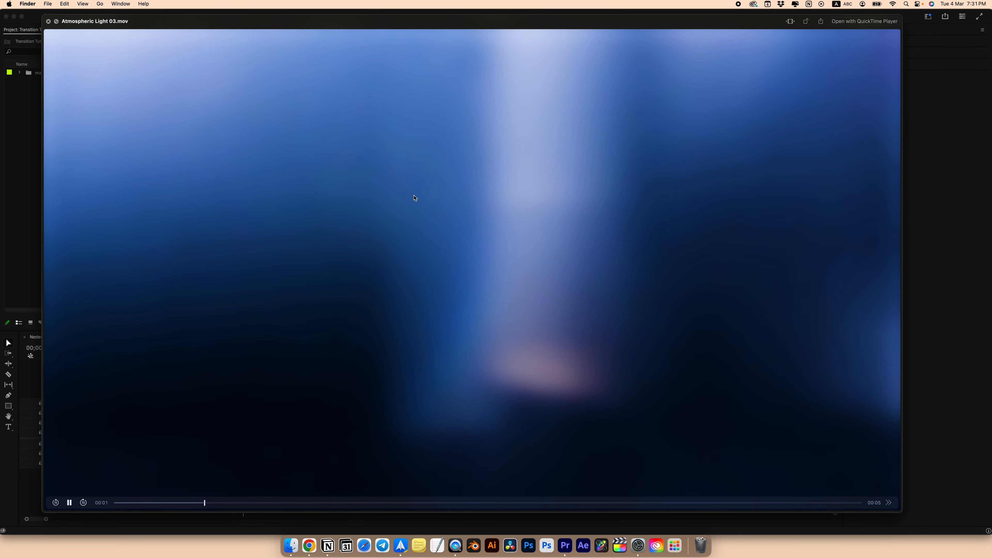
key(Down)
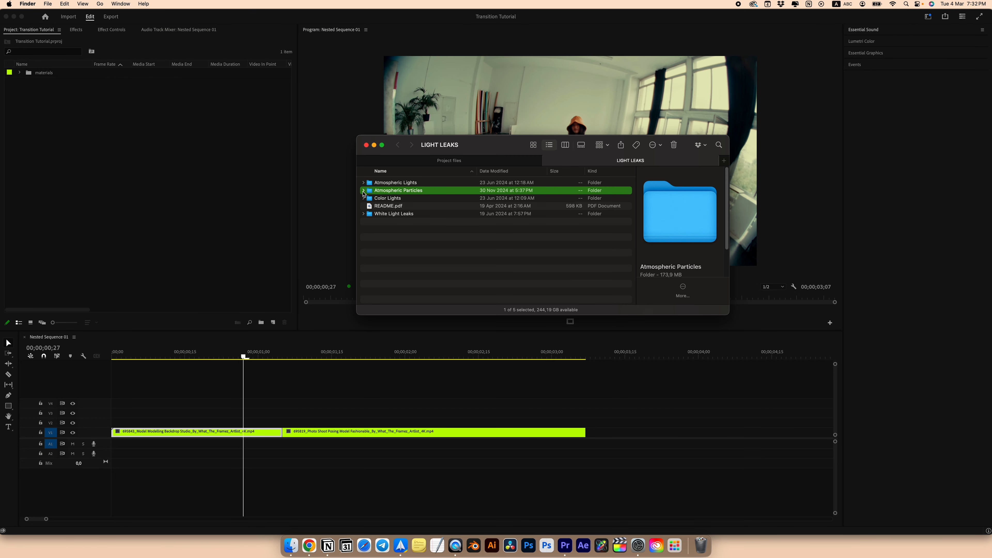
Preview the particle clips in the Atmospheric Particles folder, starting with Particles 01.mov.
click(363, 190)
click(418, 199)
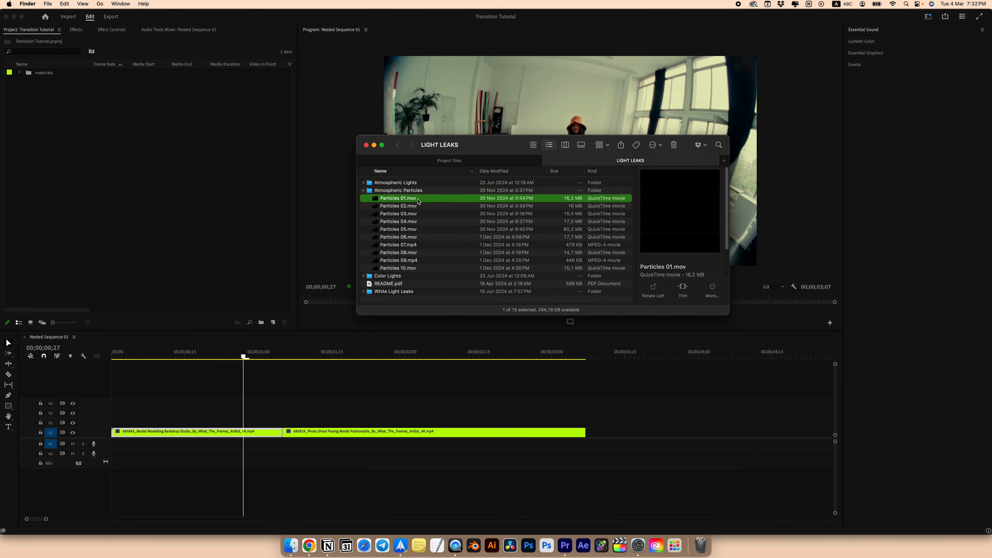
key(space)
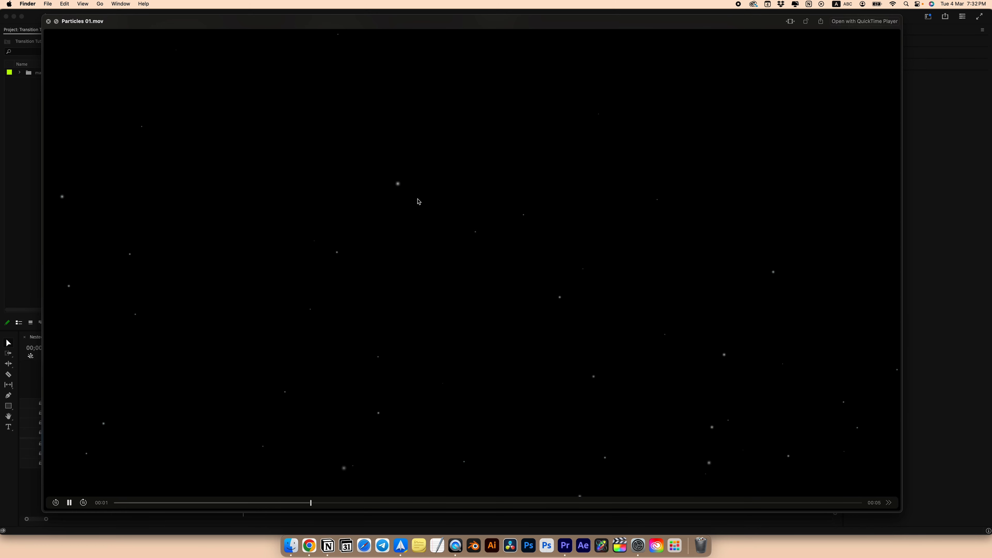
key(Down)
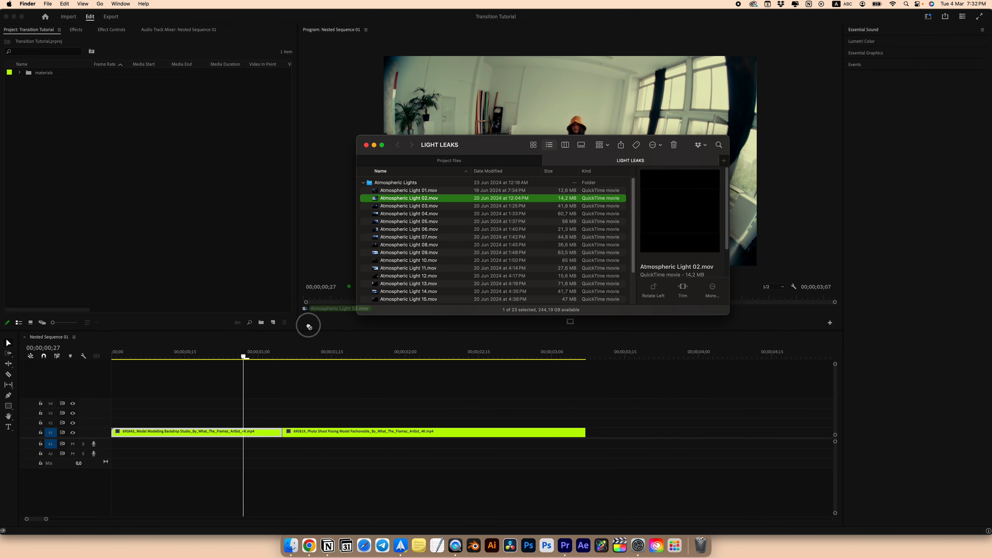
Place Atmospheric Light 02.mov on V2 across the cut with the Screen blend mode and play back the result.
drag(308, 326, 215, 412)
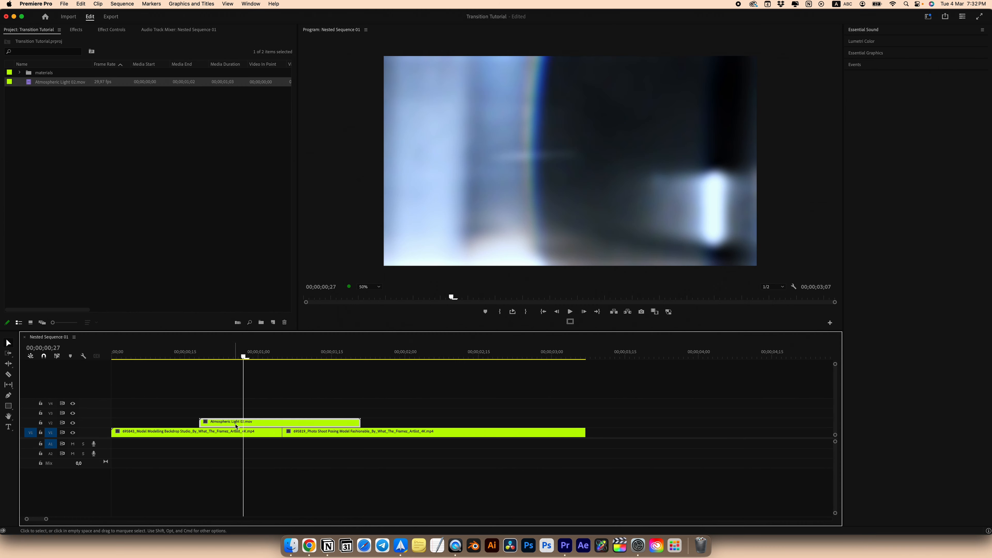
click(111, 32)
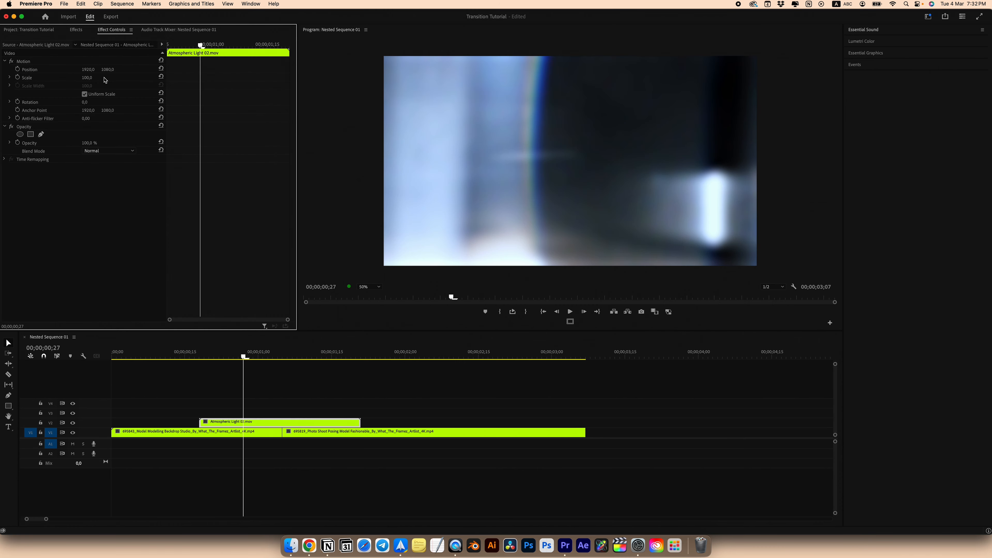
click(101, 152)
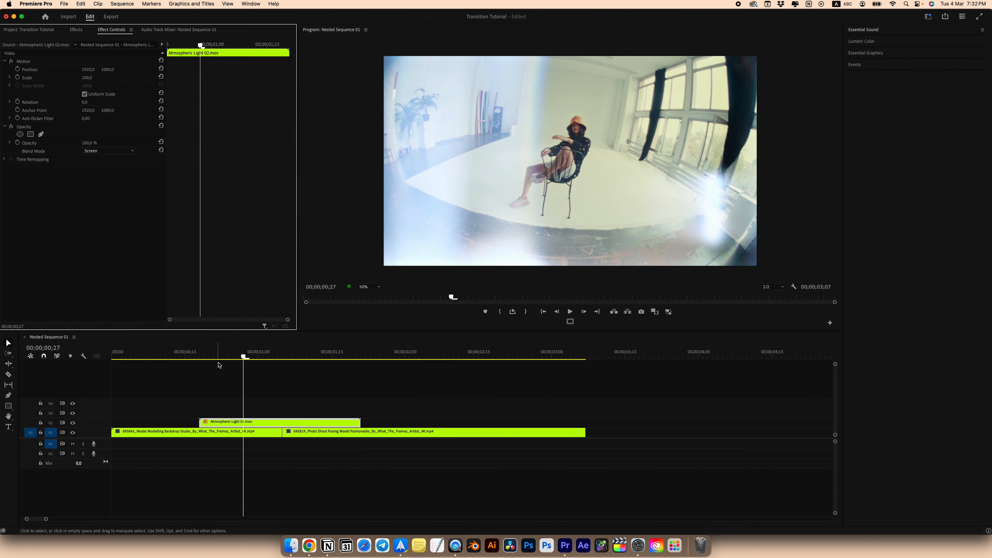
drag(242, 354, 182, 353)
key(space)
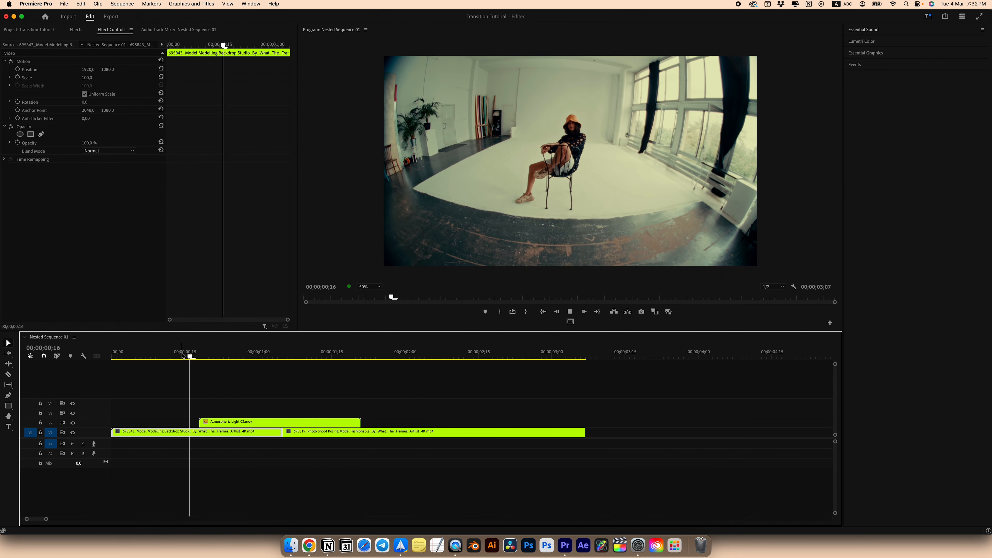
Add Light 24.mov on V3 over the cut and set its blend mode to Screen.
click(289, 358)
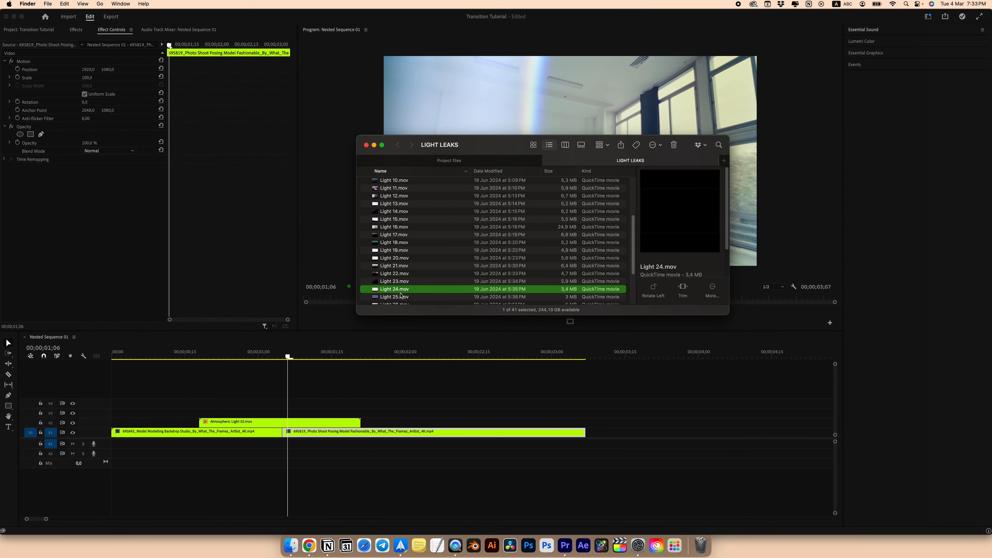
drag(399, 290, 258, 414)
click(109, 150)
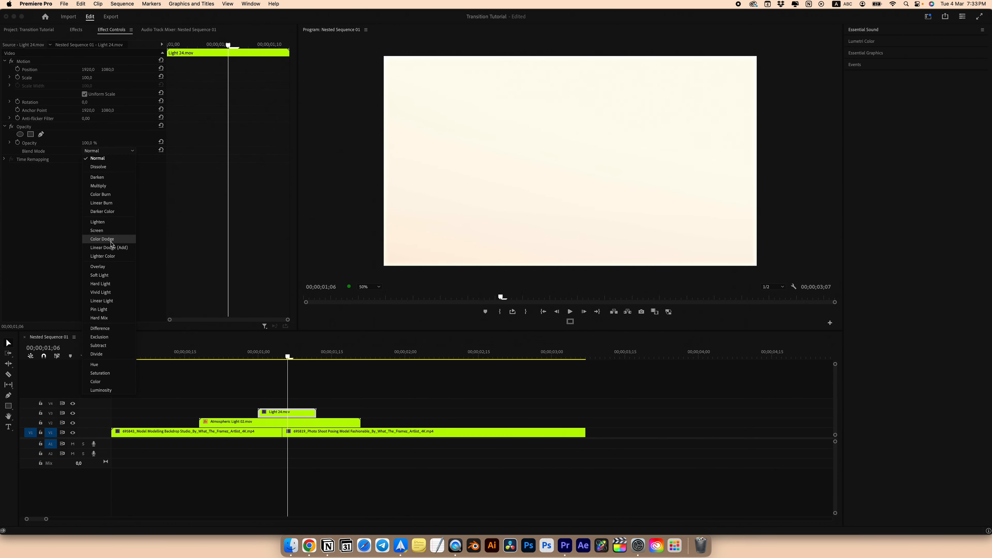
click(97, 230)
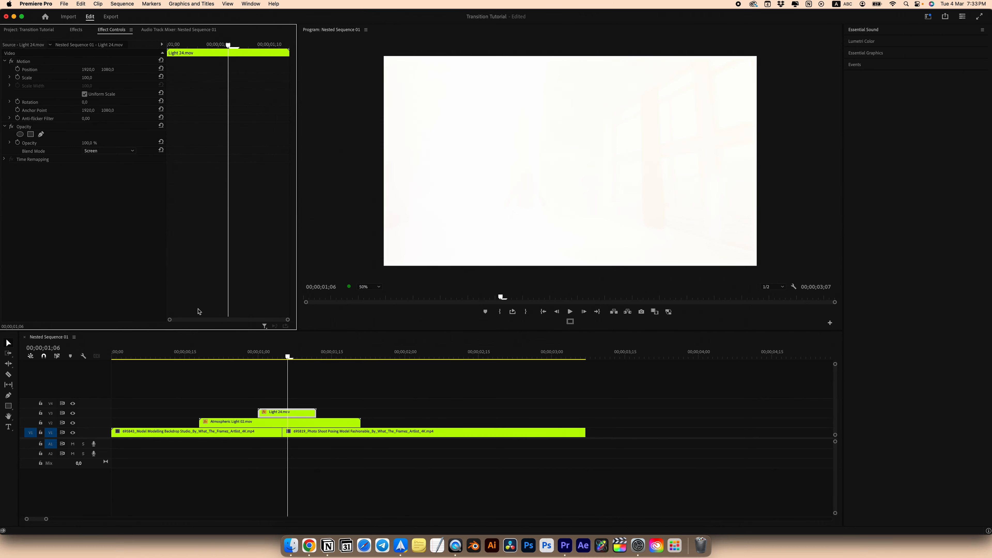
Play back the transition from before the cut to check both light overlays.
drag(298, 356, 140, 353)
key(space)
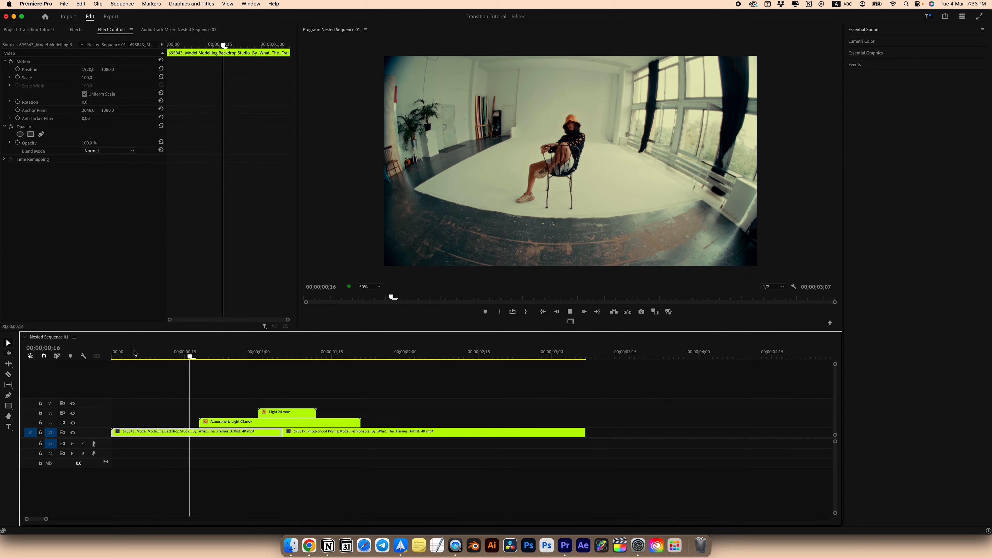
key(space)
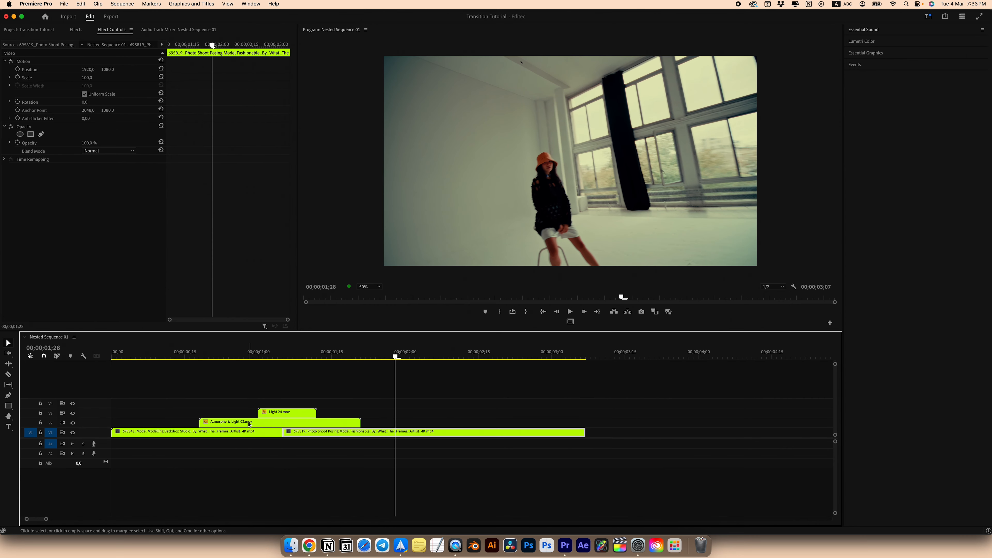
Move Atmospheric Light 02.mov to start at the cut and darken its lower tones with the Lumetri RGB curve.
drag(245, 425, 327, 429)
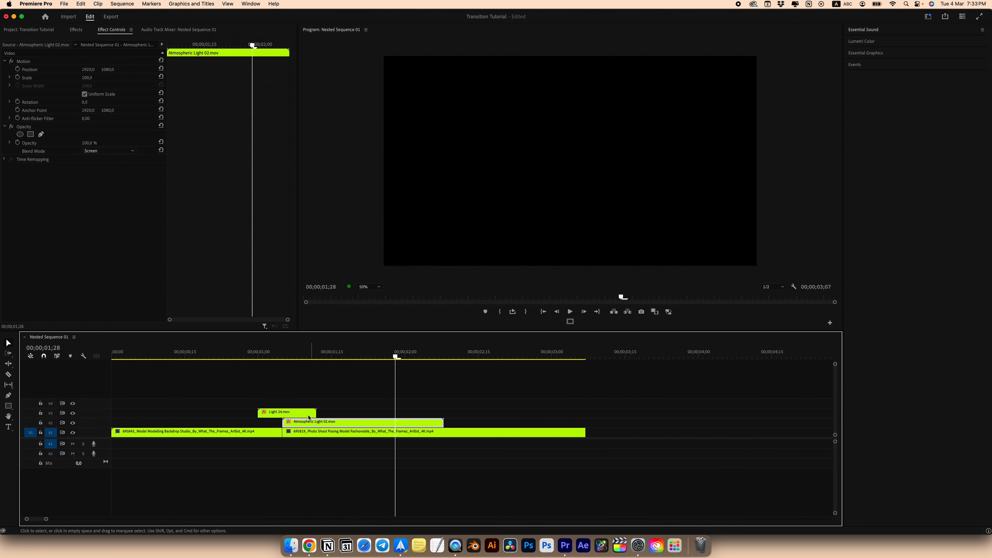
mouse_move(328, 354)
mouse_down()
mouse_move(248, 356)
mouse_move(343, 361)
mouse_up()
click(861, 41)
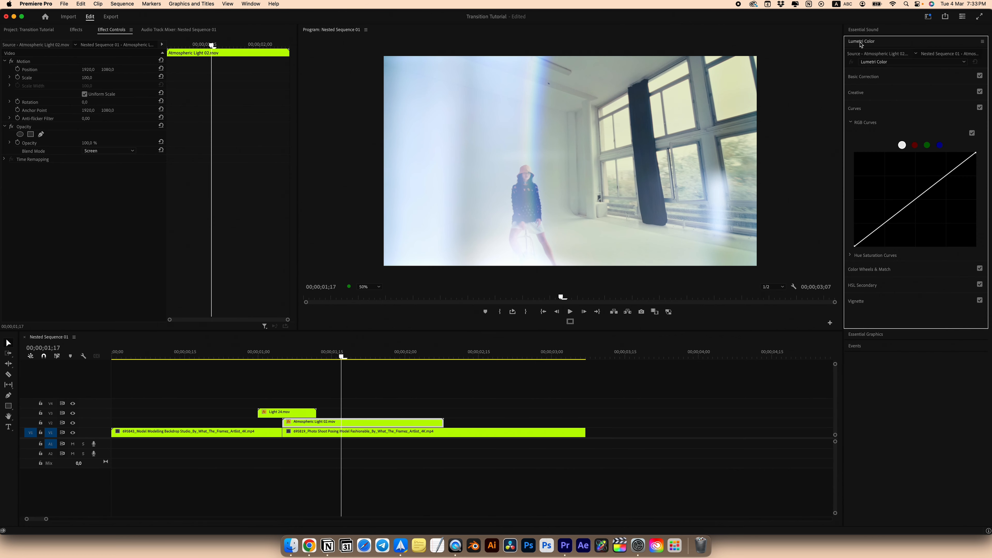
drag(888, 237, 891, 240)
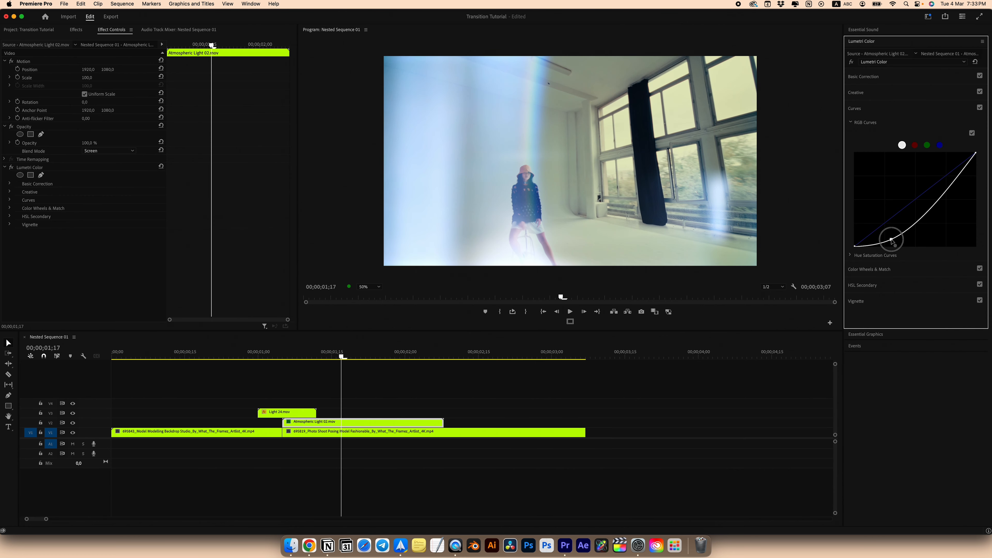
drag(943, 193, 933, 220)
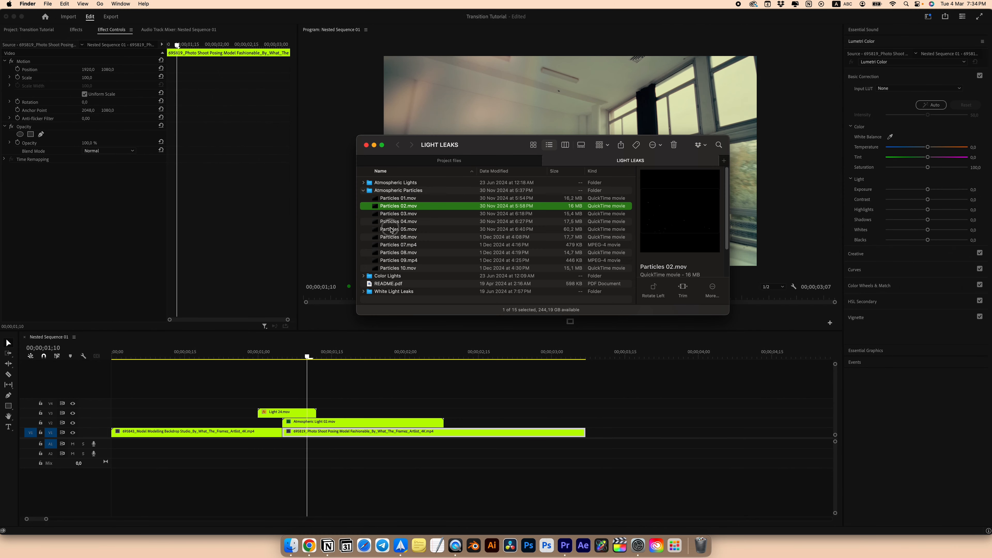
Add Particles 02.mov on V2 above the first clip, ending at the cut, and set its blend mode to Screen.
drag(390, 229, 246, 404)
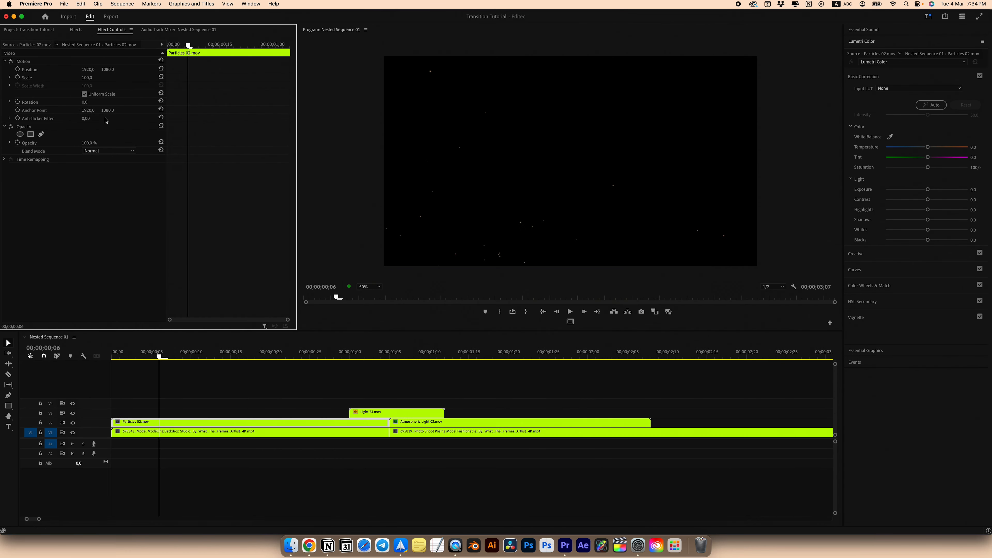
click(109, 151)
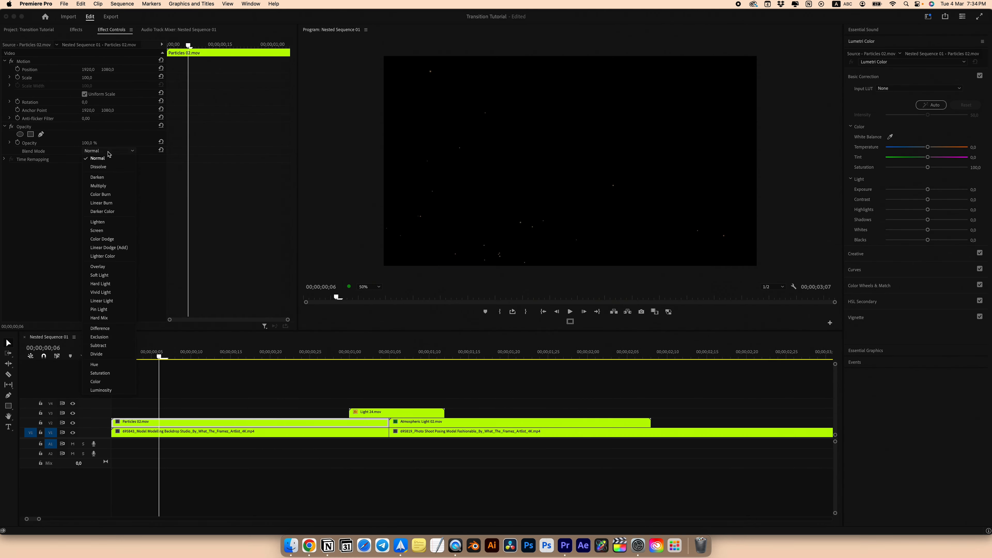
click(97, 230)
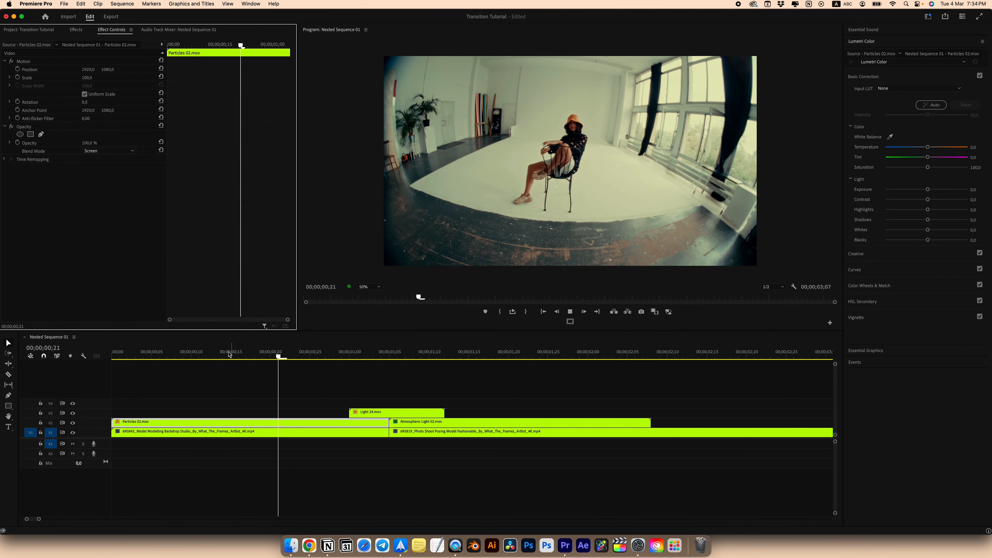
Play back the sequence repeatedly from near the start to check the particles and light leaks together.
key(space)
drag(578, 352, 129, 361)
key(space)
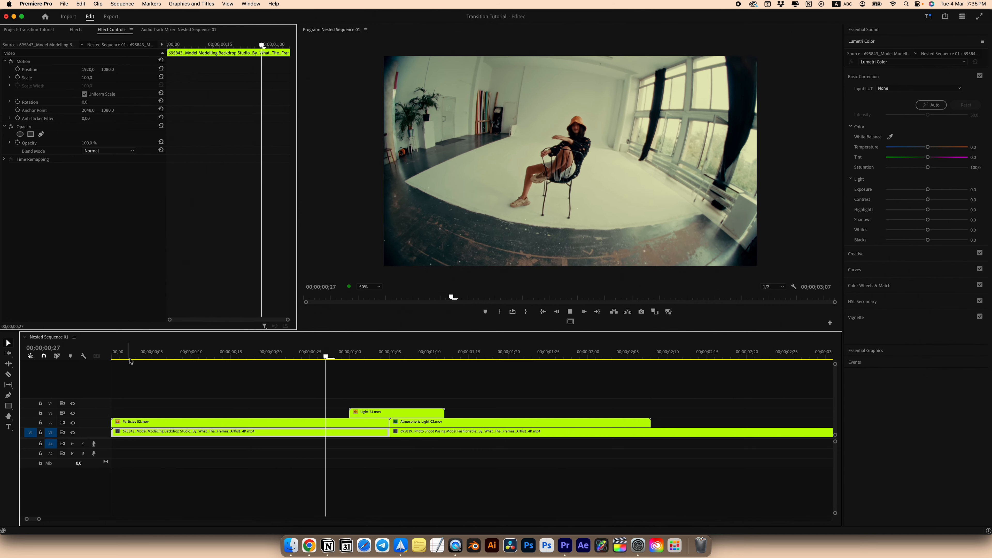
key(space)
drag(386, 354, 118, 353)
key(space)
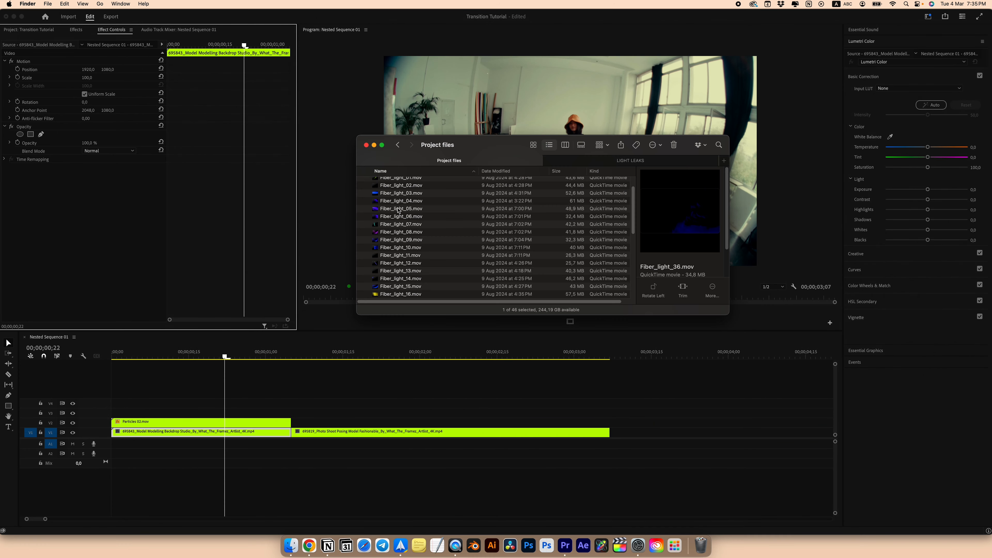
Place Fiber_light_05.mov on V3 across the cut and move the playhead to 00;00;01;06.
drag(417, 211, 244, 420)
click(305, 417)
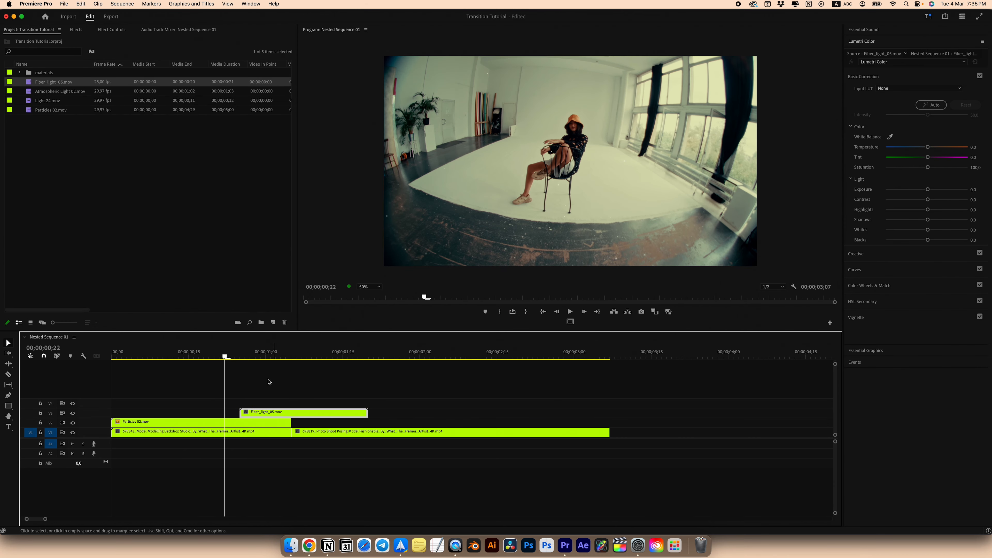
drag(260, 356, 301, 358)
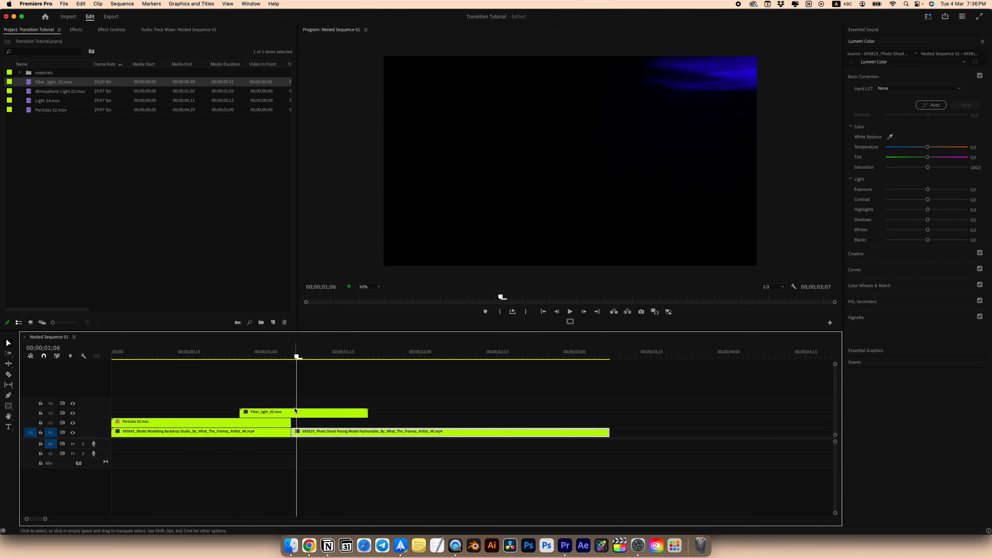